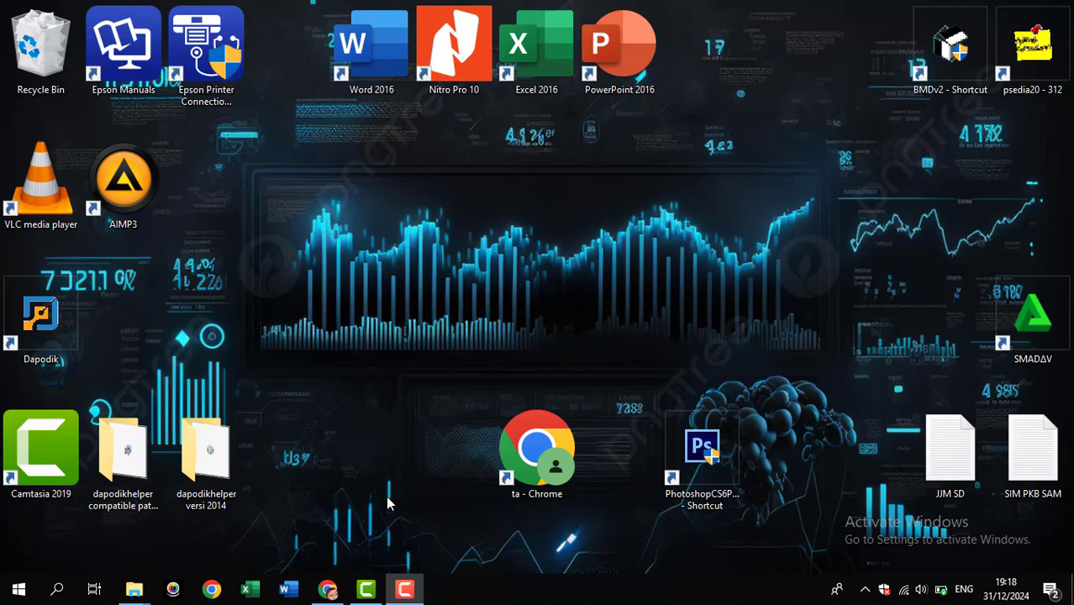
Switch to the open Chrome window and bring up its empty new tab
mouse_move(336, 592)
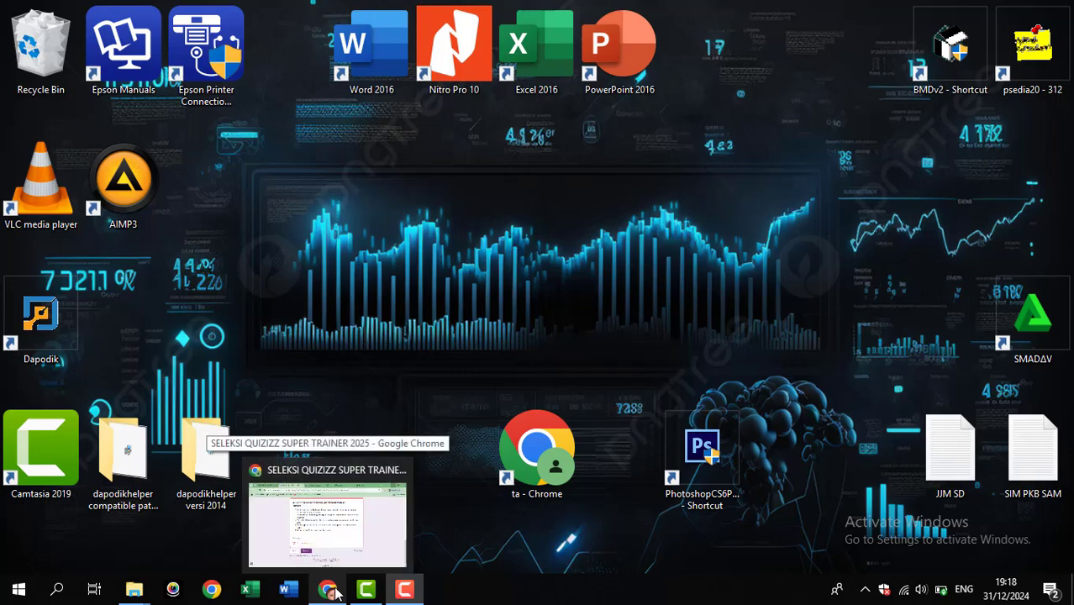
left_click(336, 592)
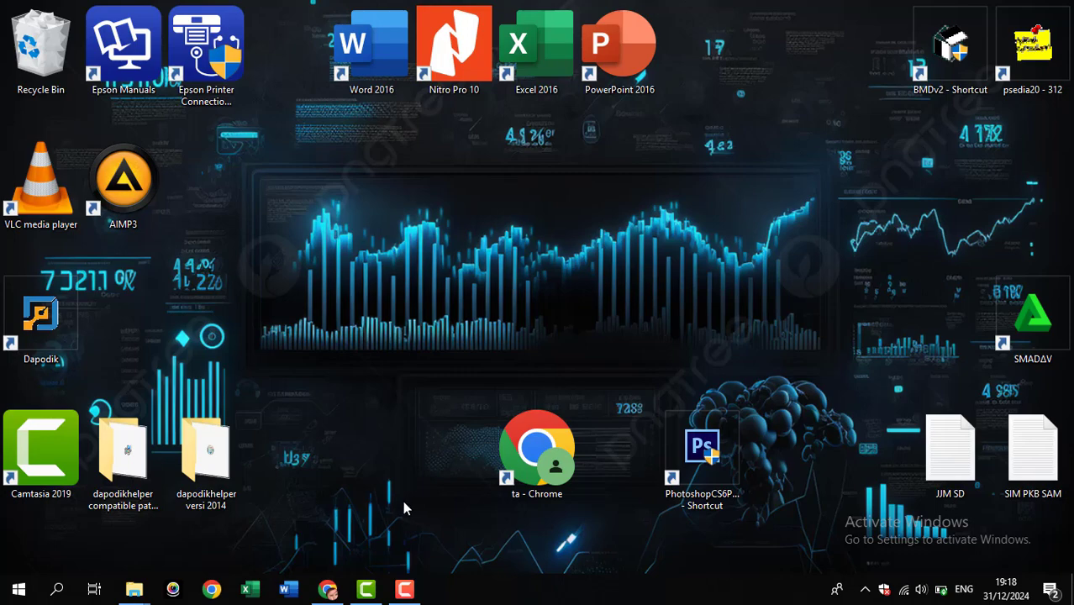
left_click(328, 589)
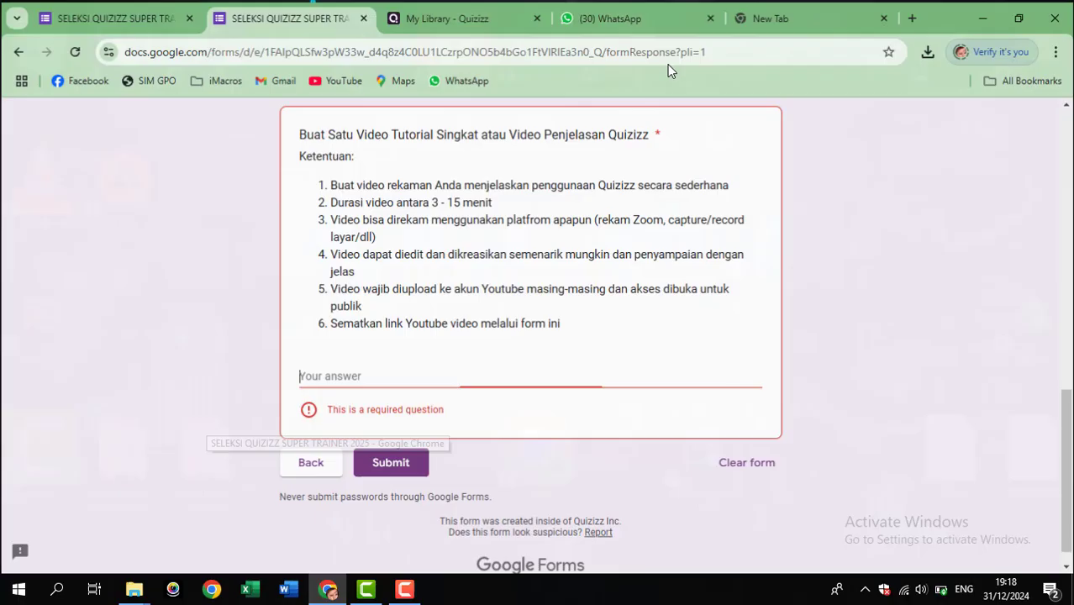
left_click(771, 14)
left_click(647, 51)
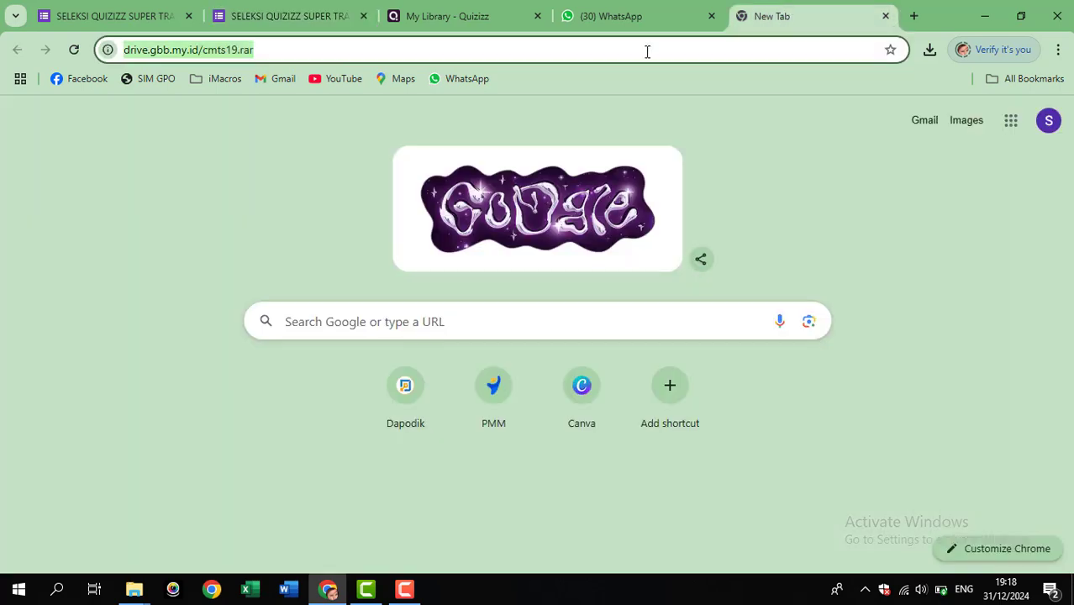
left_click(884, 16)
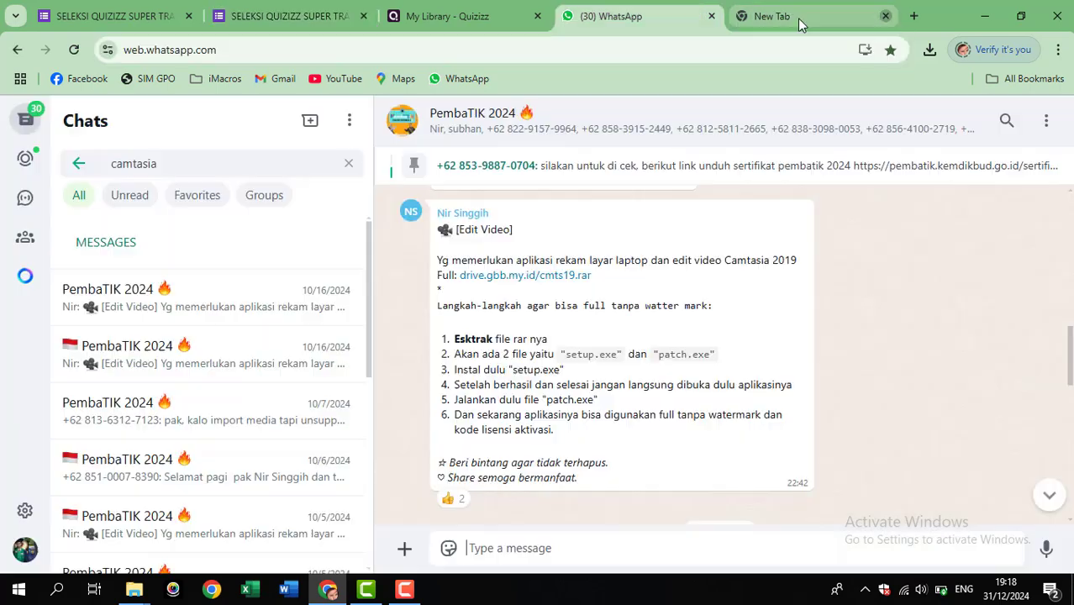
left_click(790, 17)
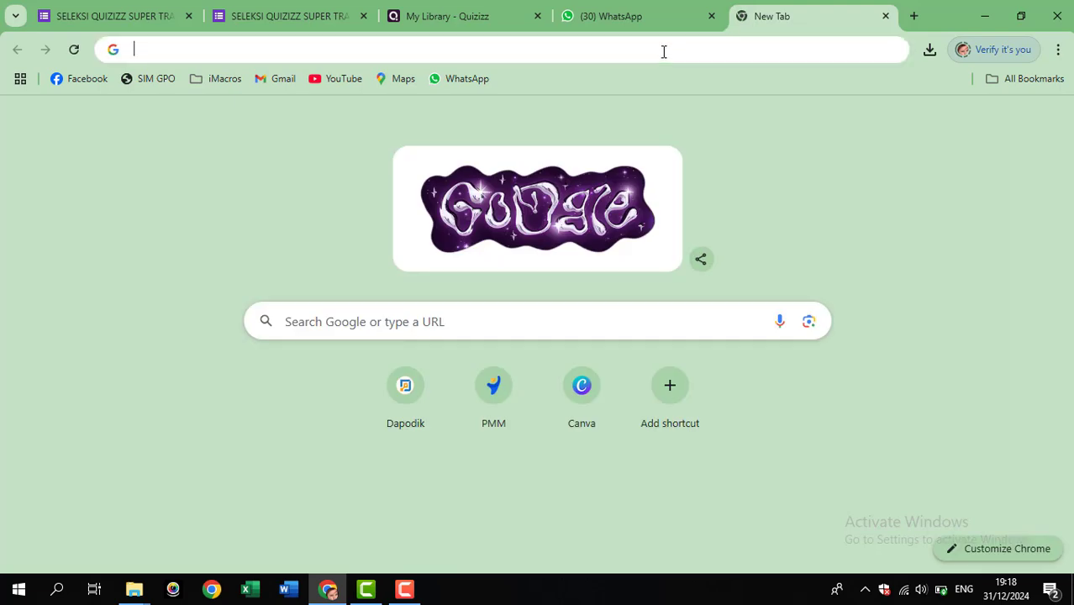
Search Google for quizizz and open the official Quizizz website from the results
left_click(663, 52)
type("qui")
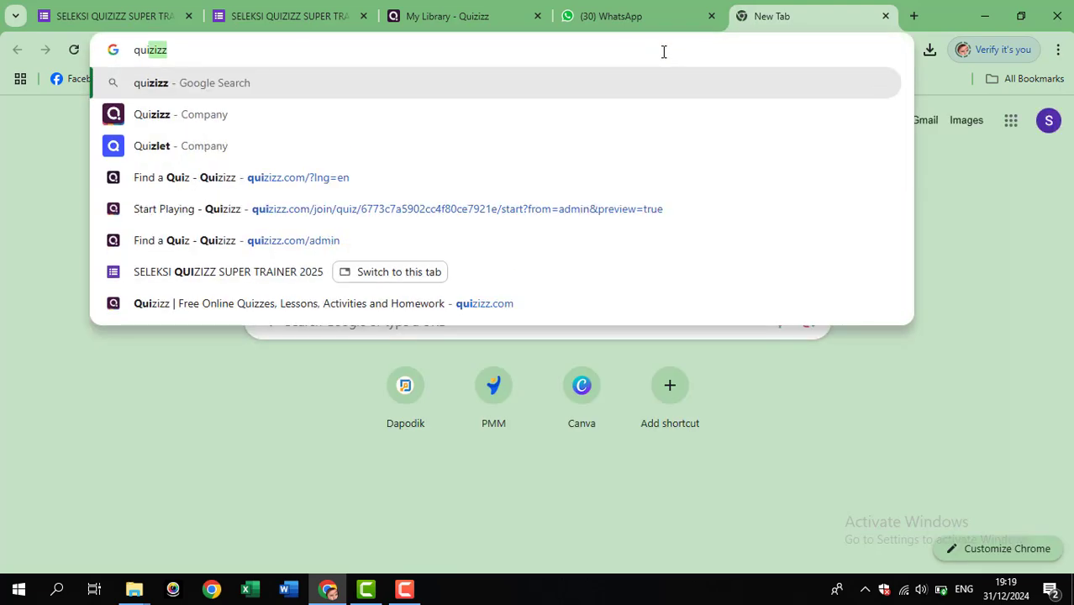
key("Return")
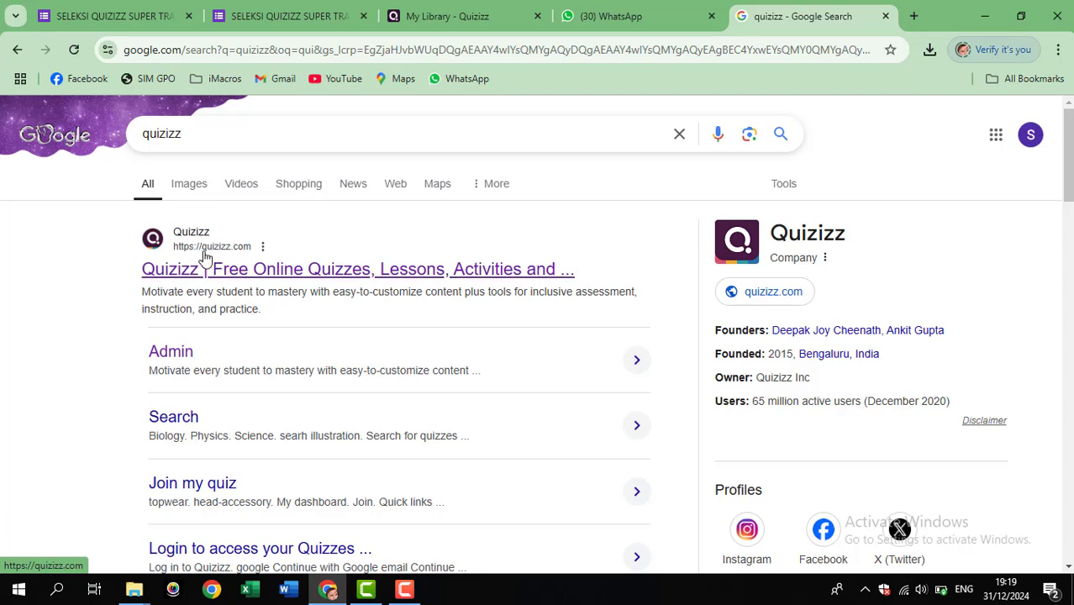
left_click(296, 277)
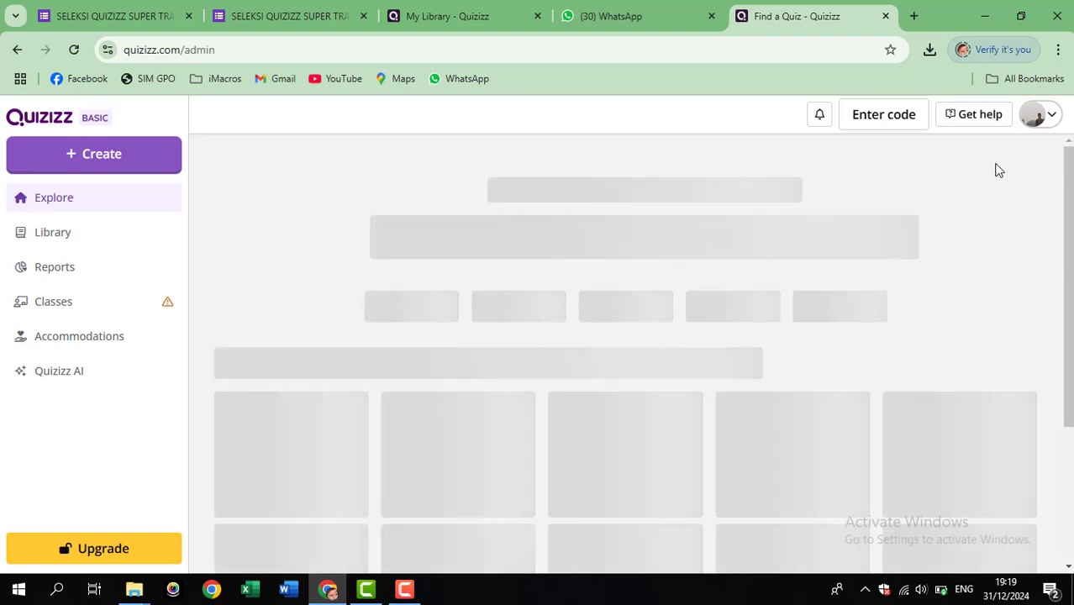
Check which account is signed in to Quizizz, leaving its settings alone
left_click(1055, 120)
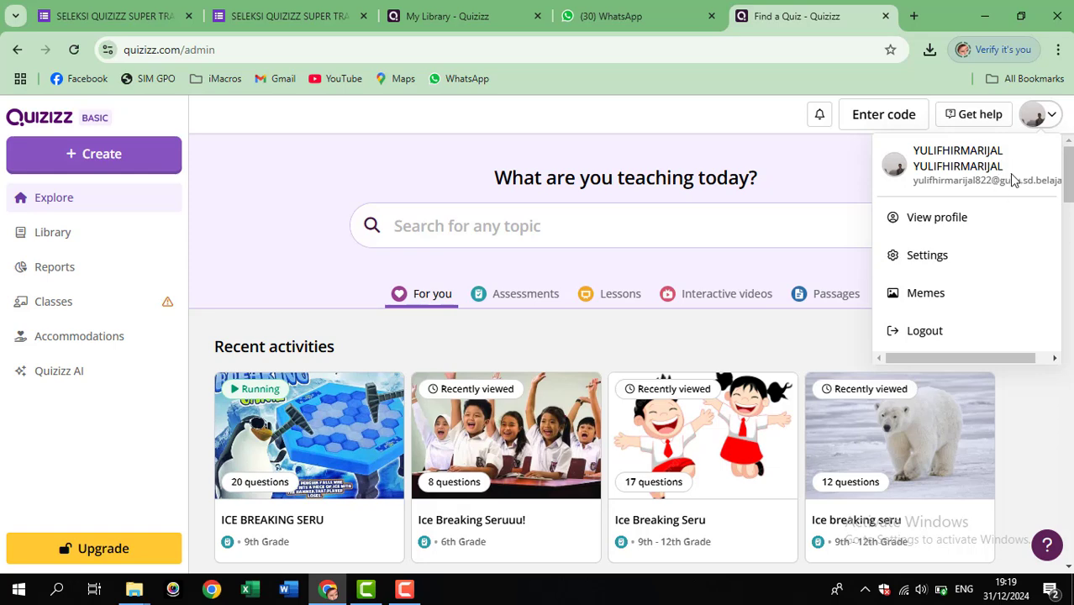
left_click(827, 180)
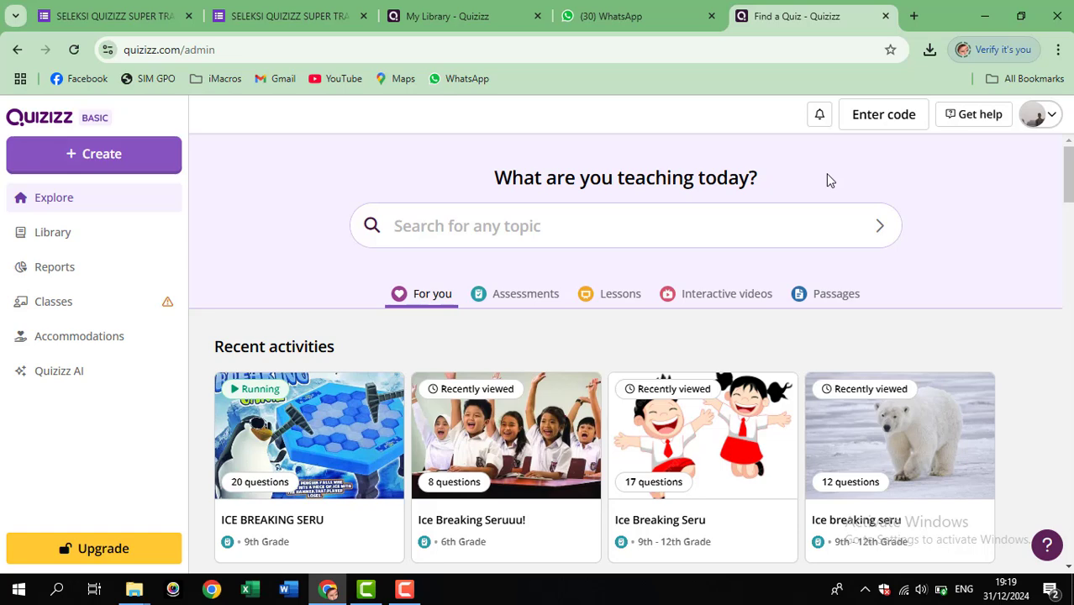
Start a new Assessment activity and choose to create it from scratch
left_click(105, 160)
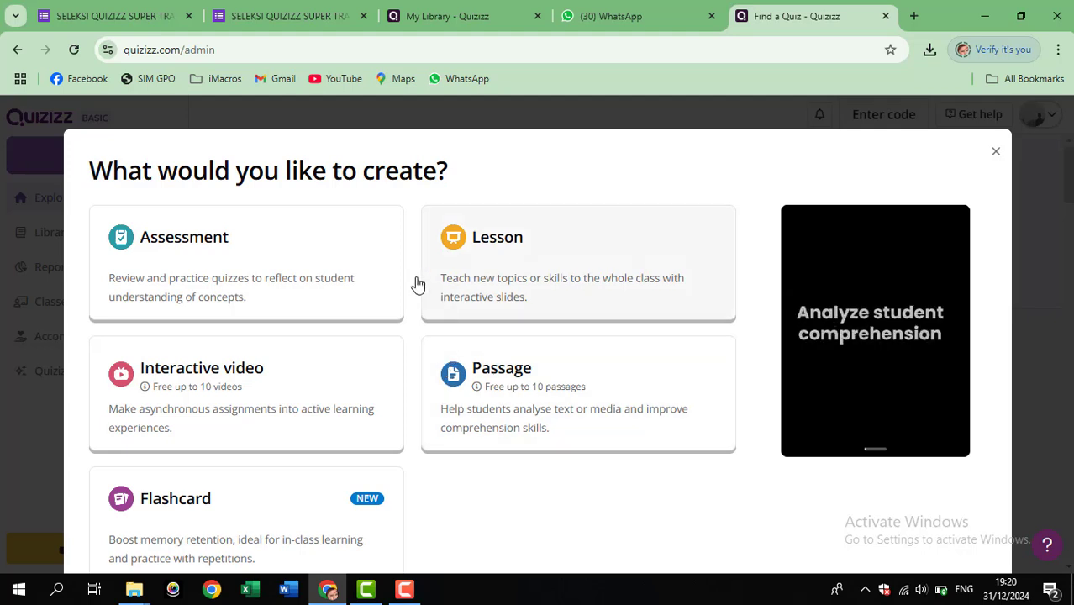
left_click(249, 271)
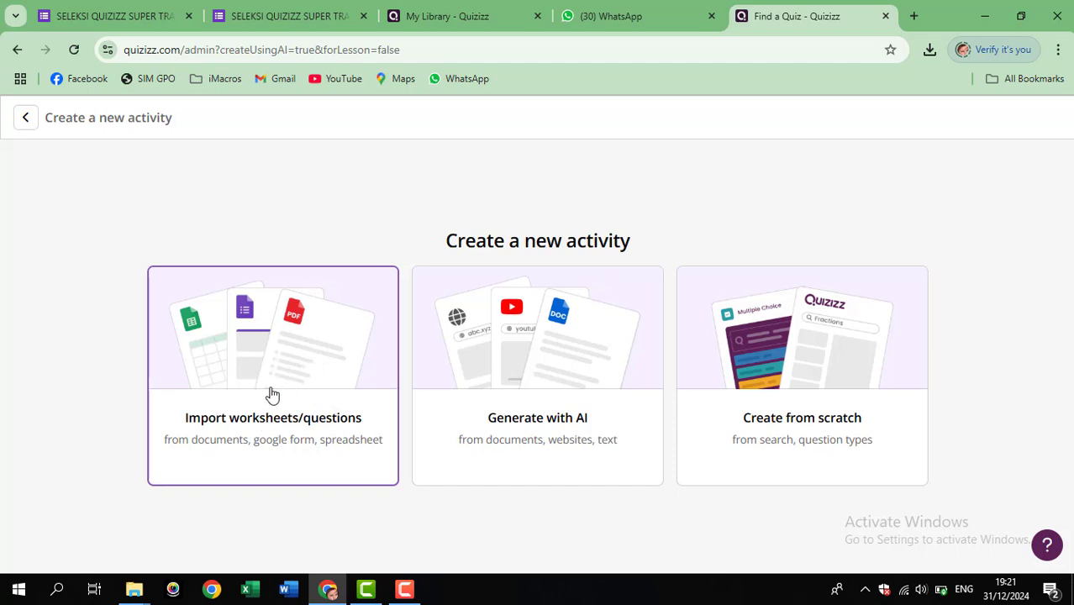
left_click(796, 374)
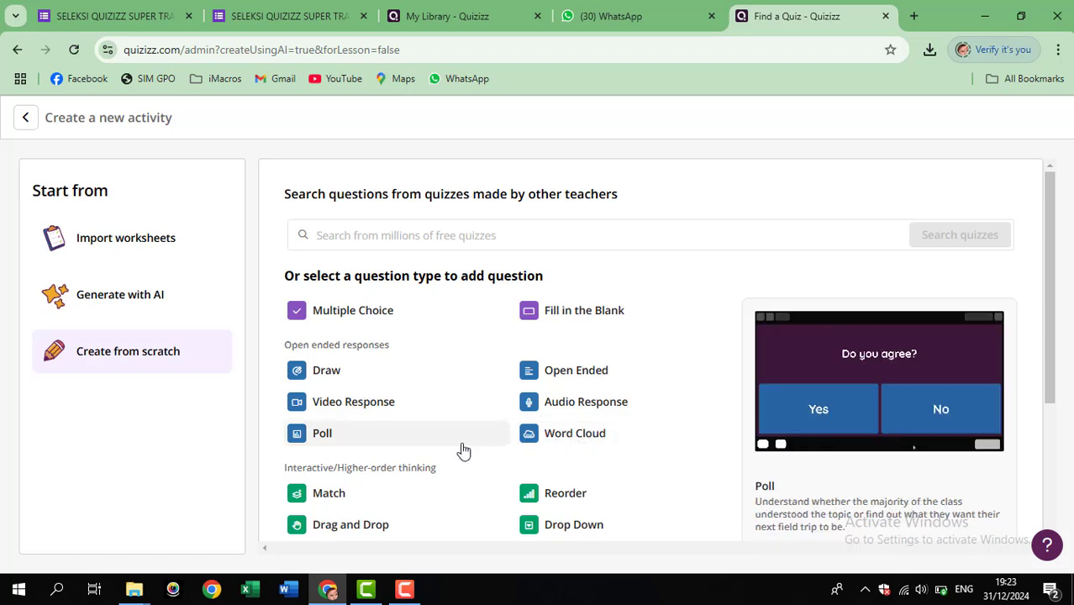
Return from the Reorder question editor to the question types and add a Multiple Choice question
scroll(463, 448, "down", 2)
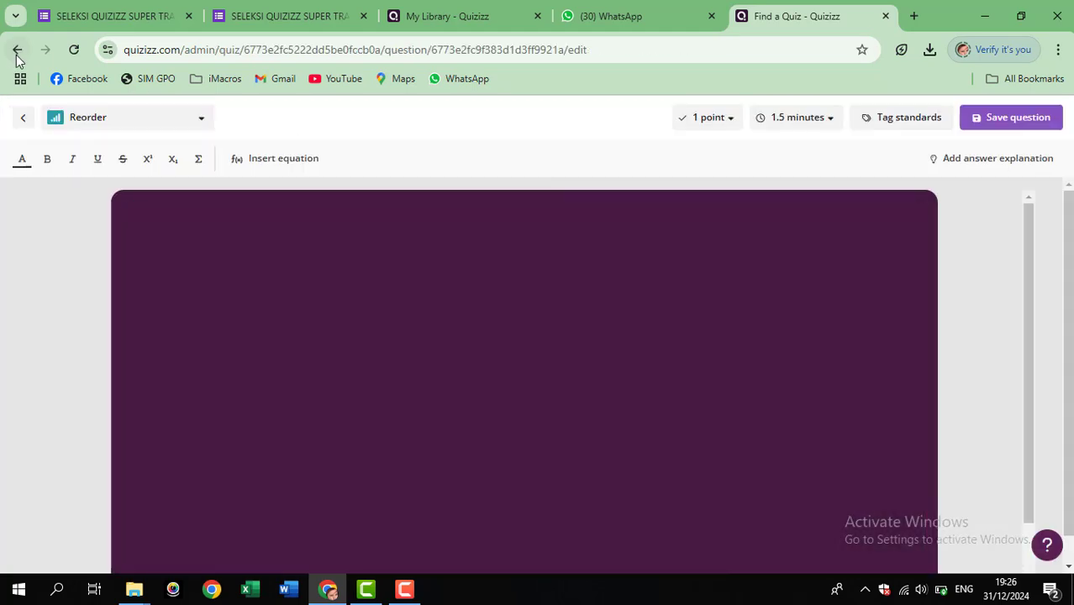
left_click(18, 52)
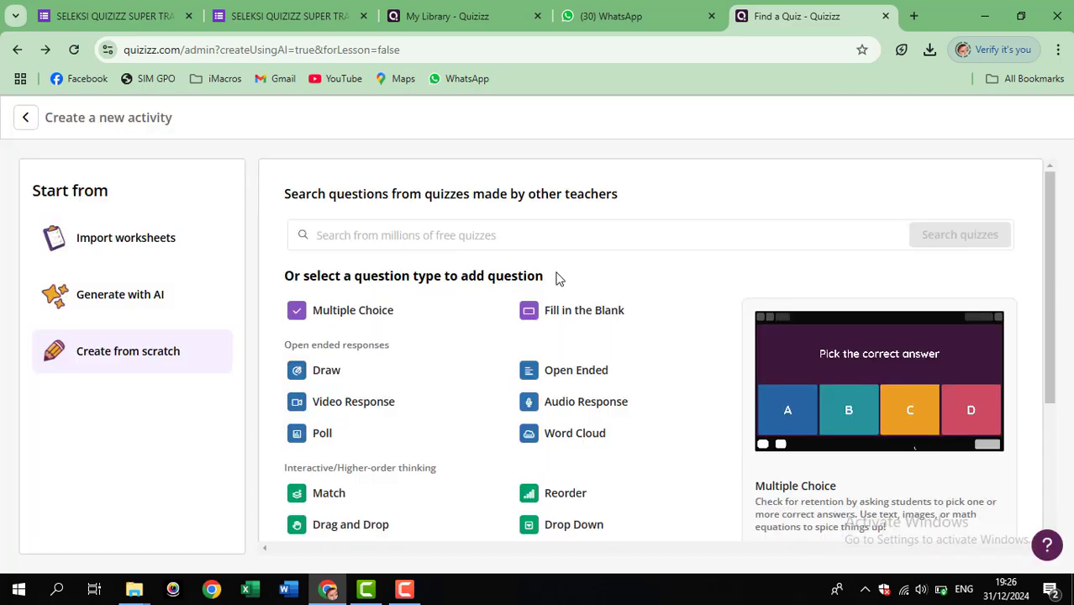
scroll(458, 370, "down", 3)
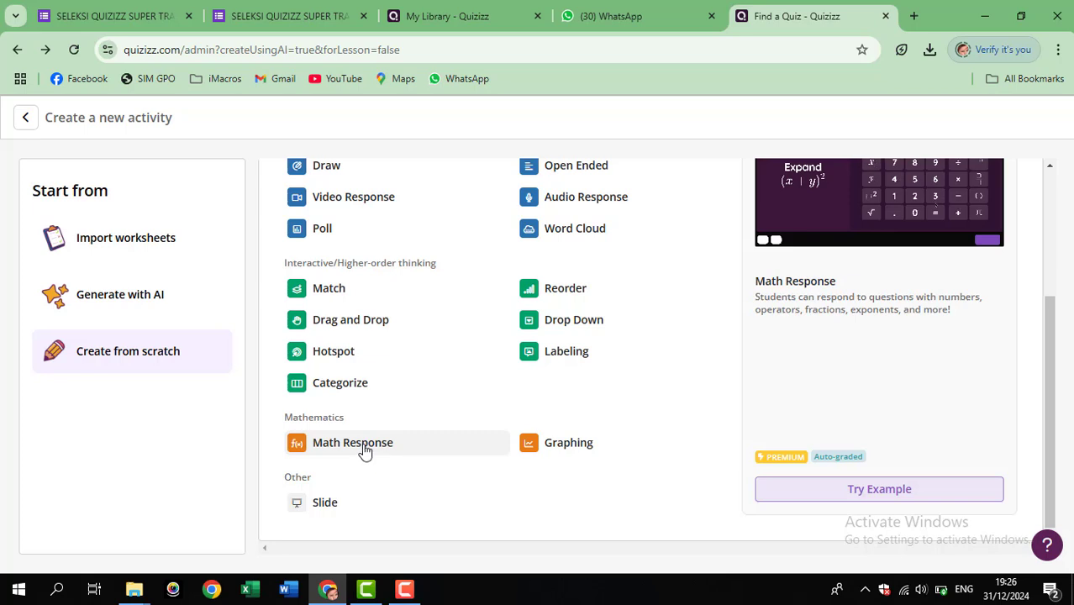
scroll(399, 448, "up", 1)
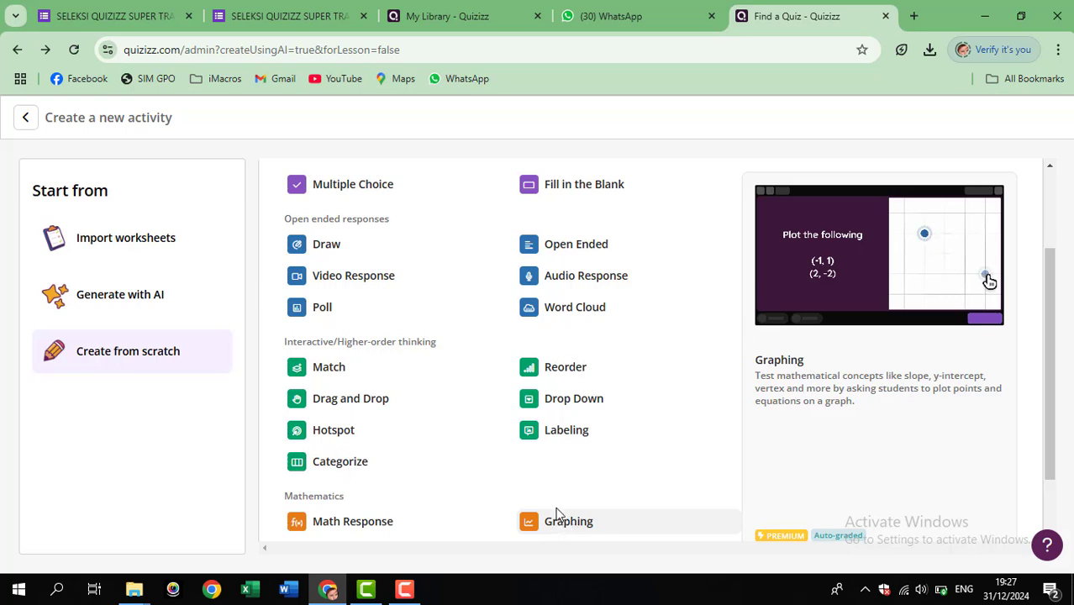
scroll(509, 511, "down", 2)
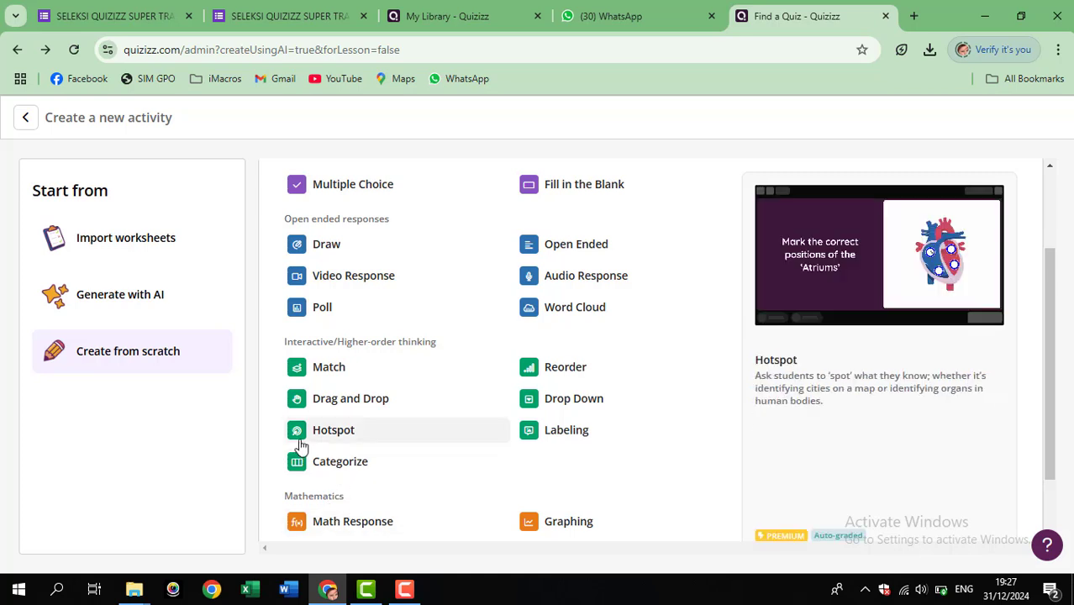
scroll(353, 235, "up", 1)
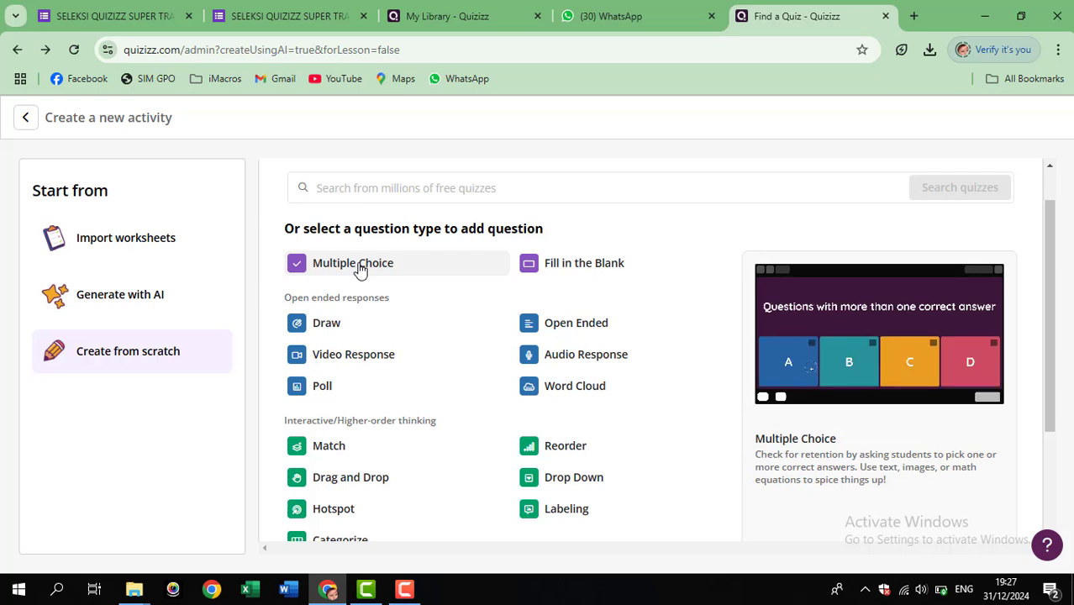
left_click(353, 263)
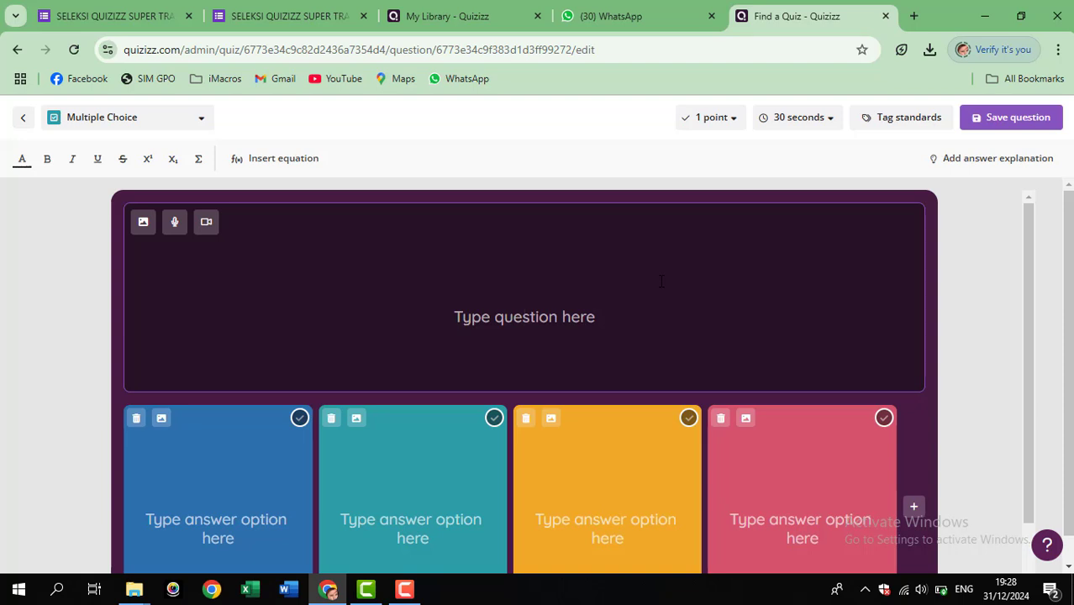
Enter "Apa nama ibukota Indonesia?" as the text of the multiple-choice question
type("Apa nama i")
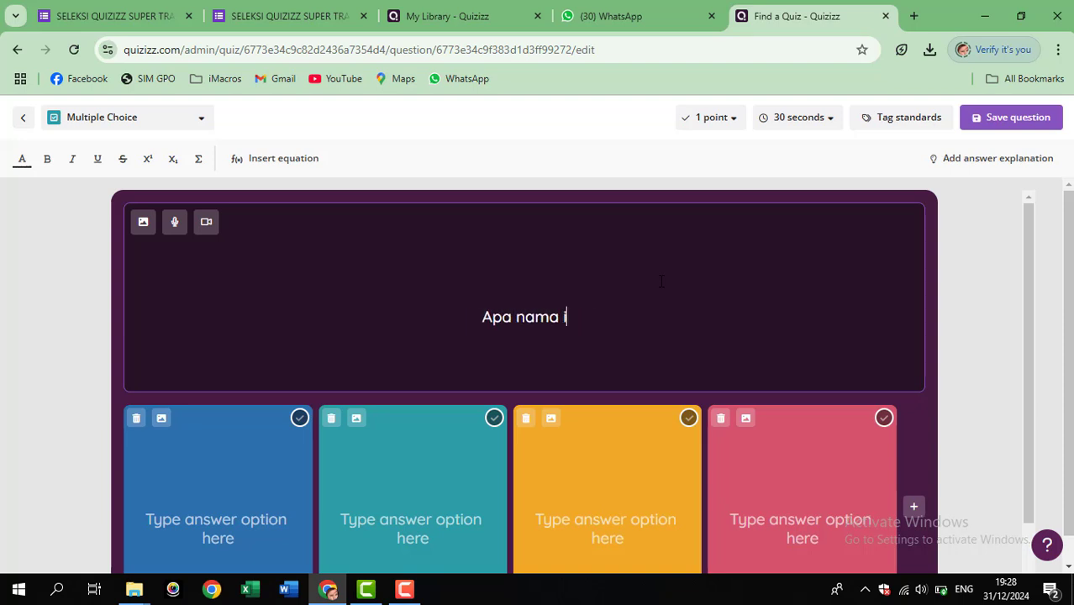
type("bu")
key("BackSpace")
type("buko")
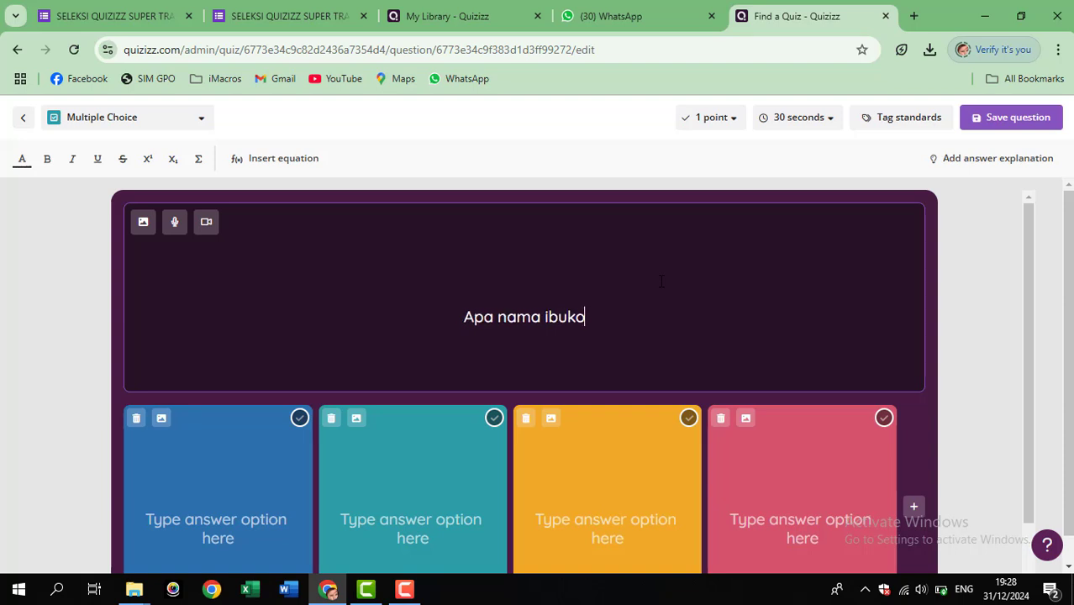
type("ta Indoe")
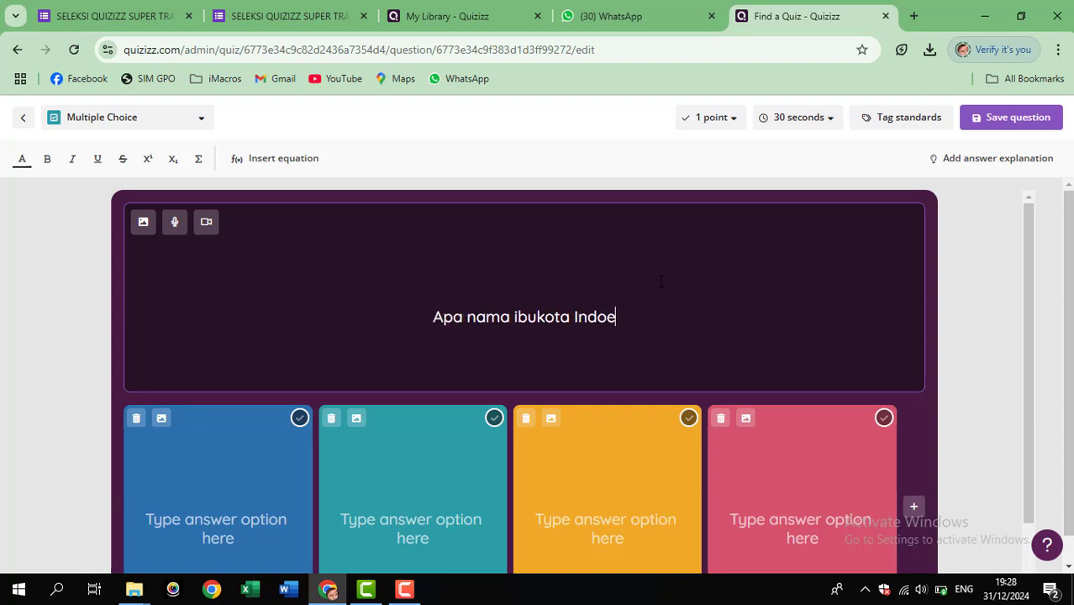
key("BackSpace")
type("nesia")
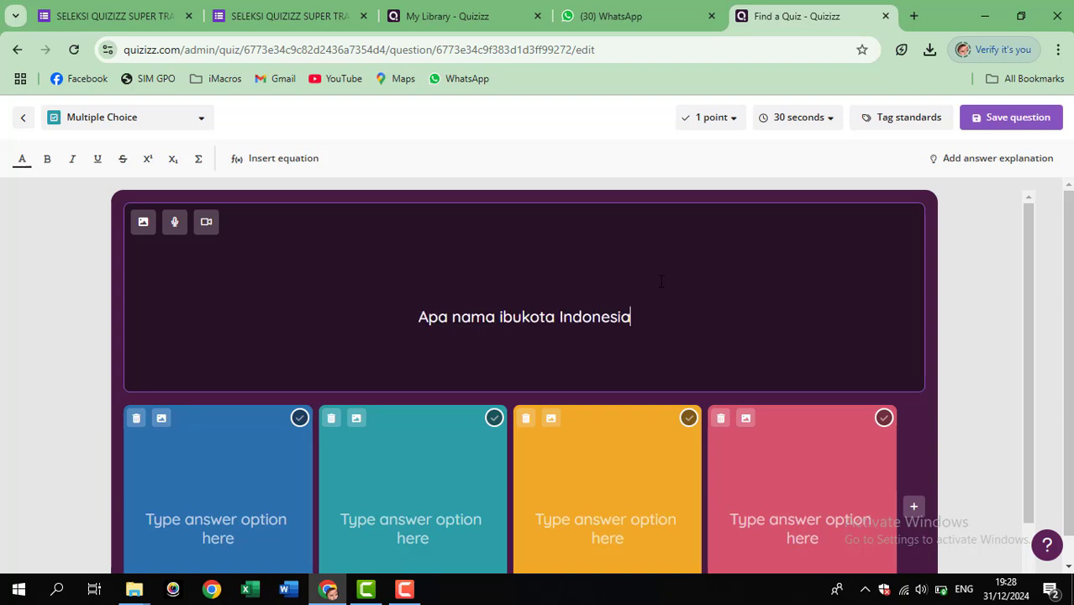
type("?")
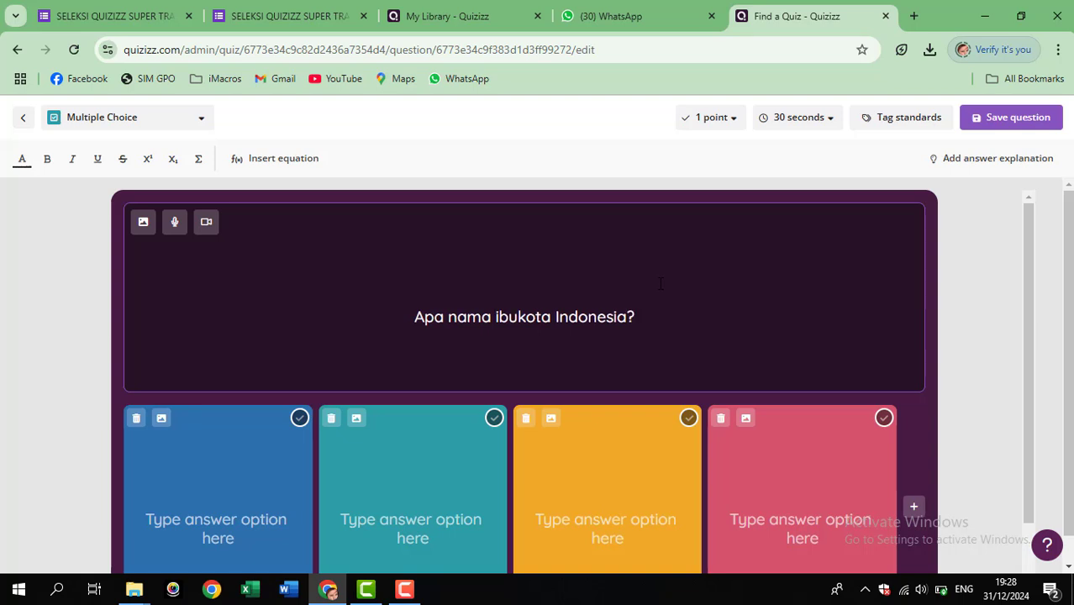
Fill the four answer options with Banda Aceh, Medan, Jakarta and IKN, and mark IKN as the correct answer
scroll(660, 284, "down", 1)
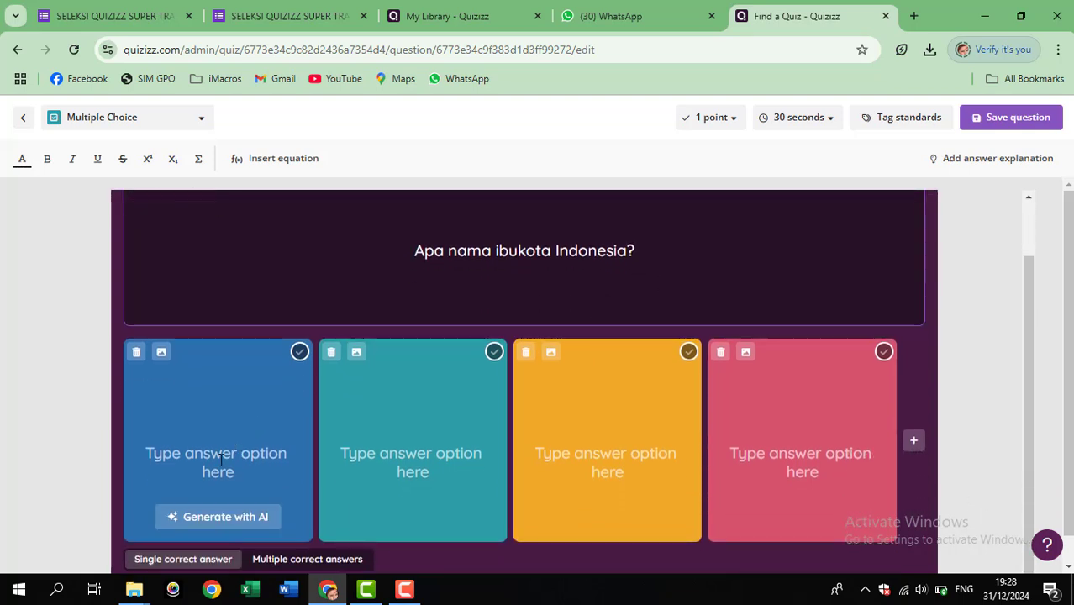
left_click(218, 458)
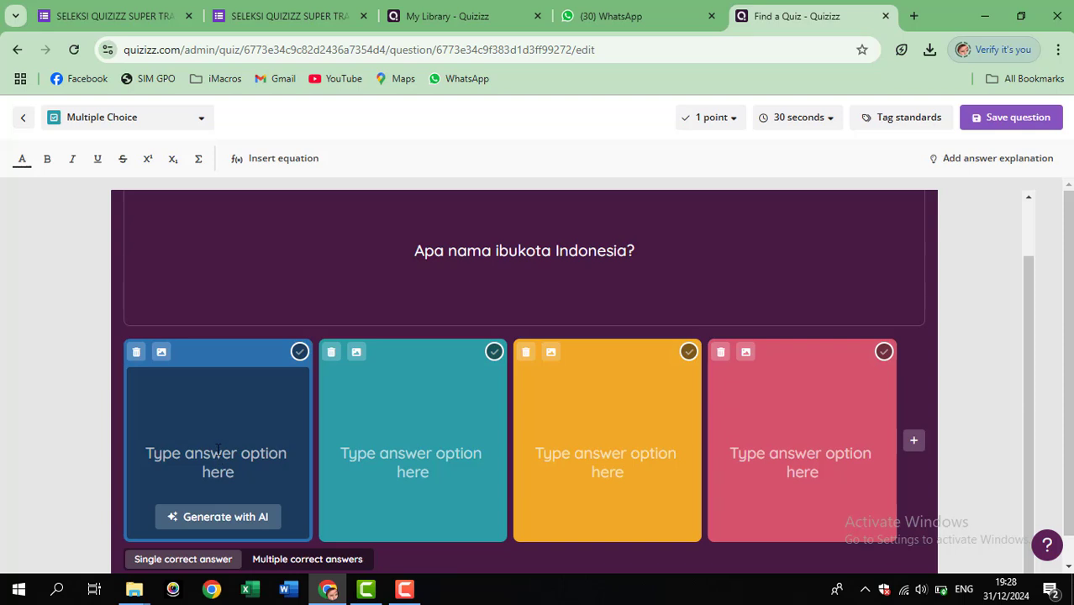
type("Banda")
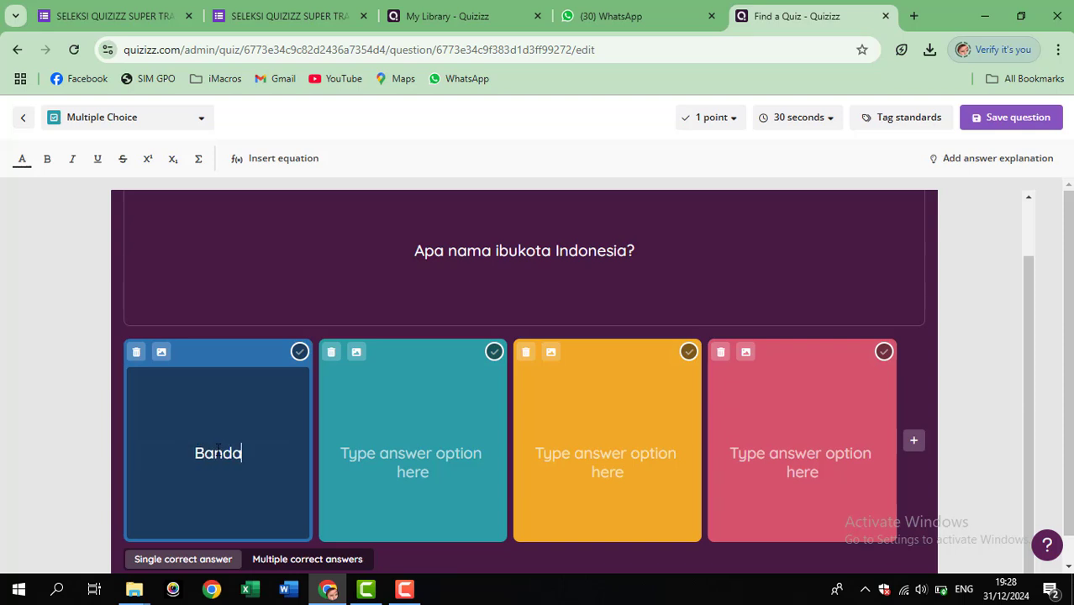
type(" Aceh")
key("Tab")
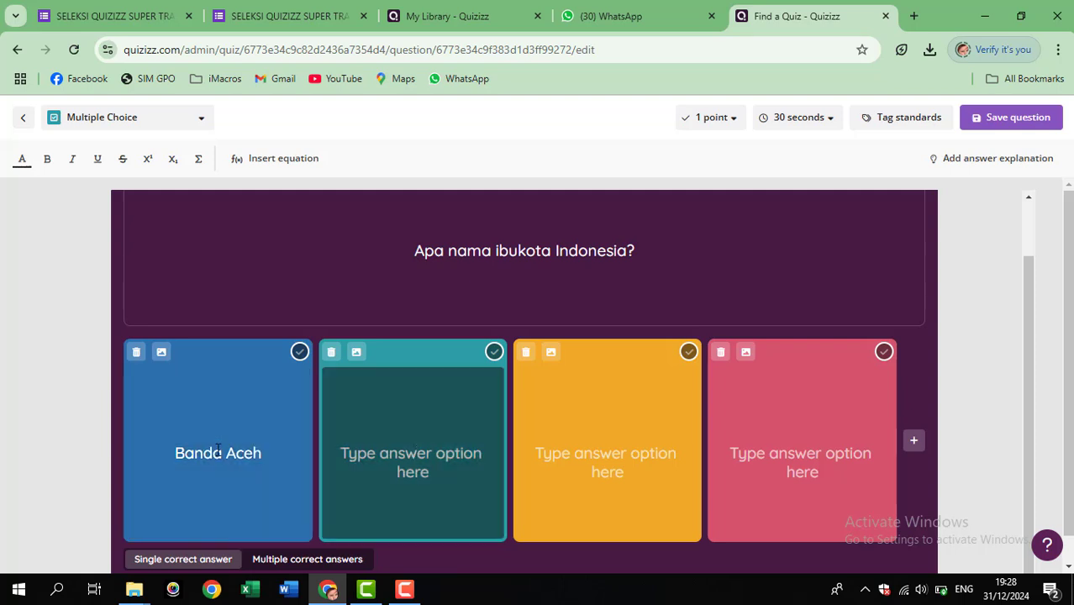
type("Medan")
key("Tab")
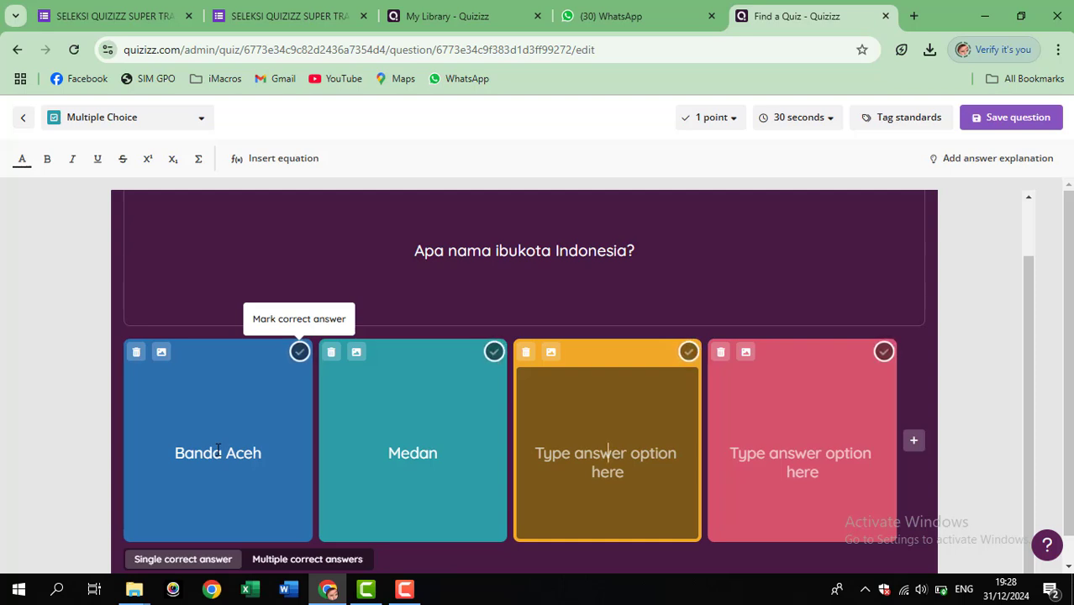
type("J")
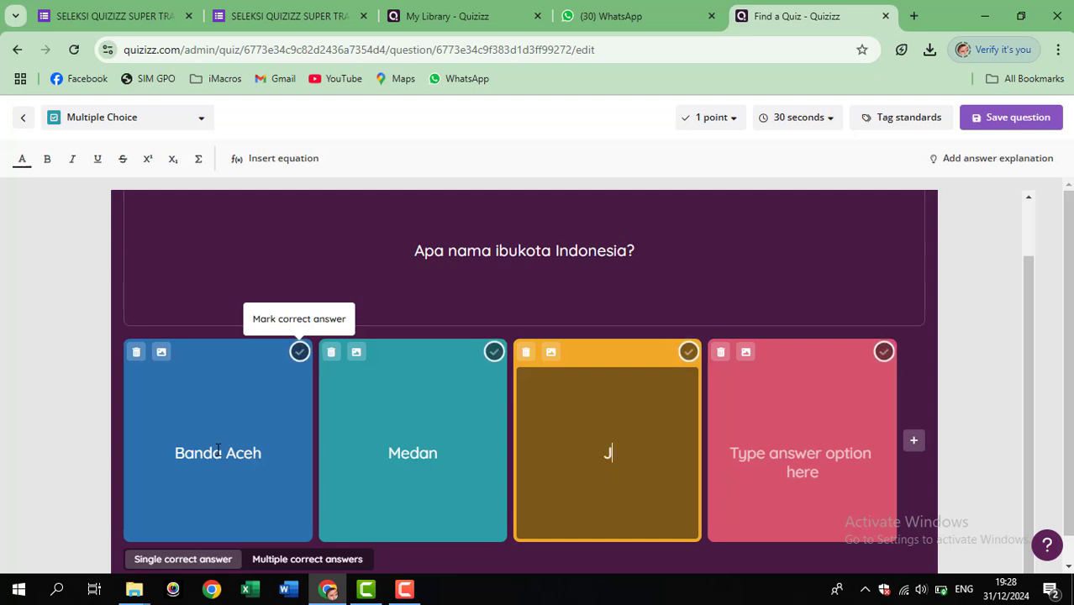
type("akarta")
key("Tab")
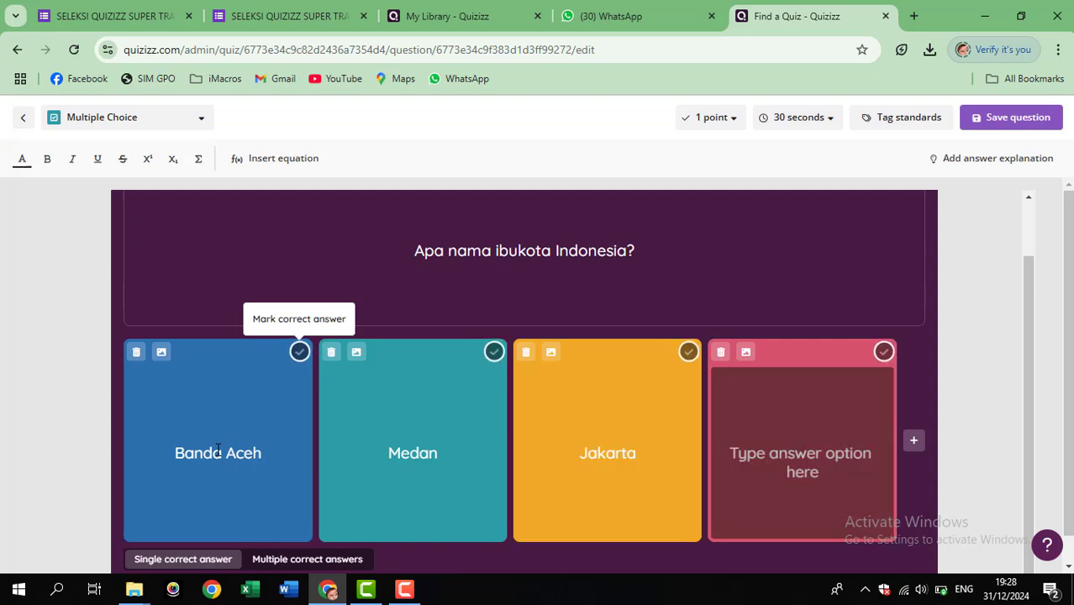
type("IKN")
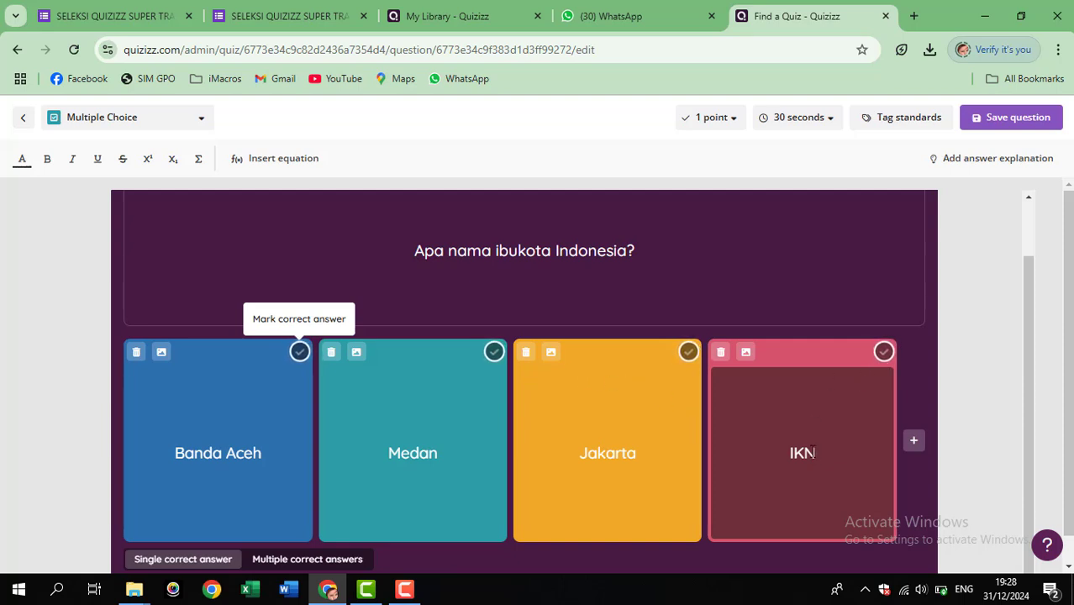
left_click(883, 354)
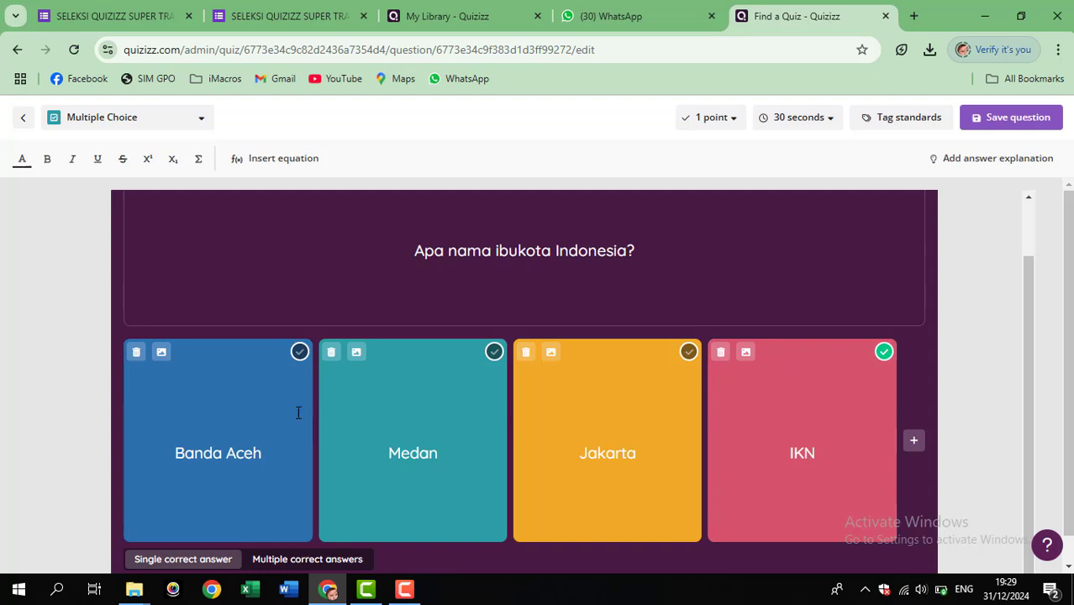
Search the web images for "banda aceh" to illustrate the Banda Aceh answer option
left_click(162, 353)
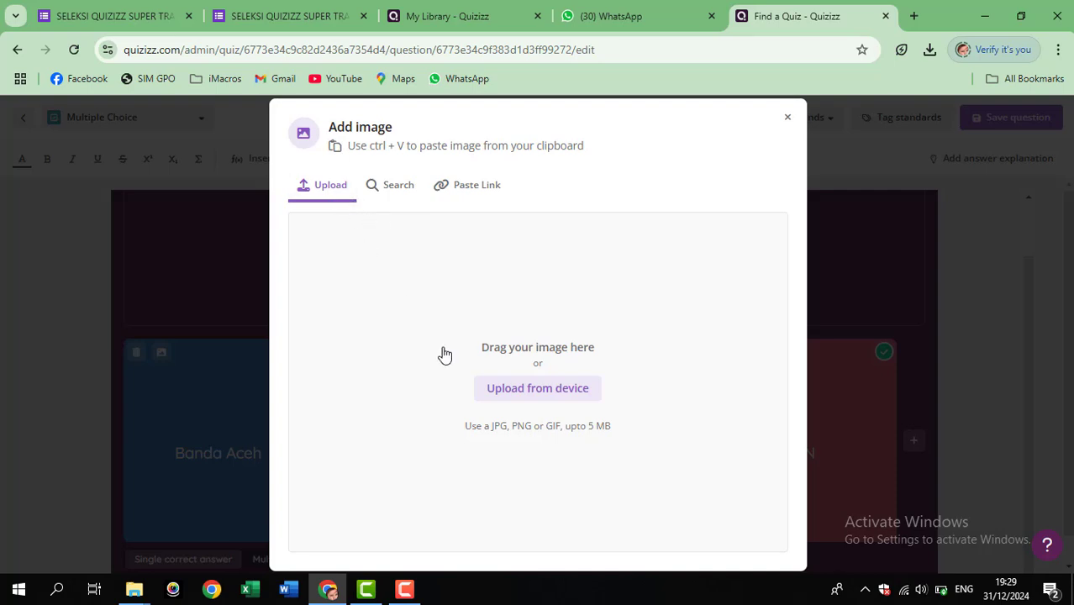
left_click(395, 188)
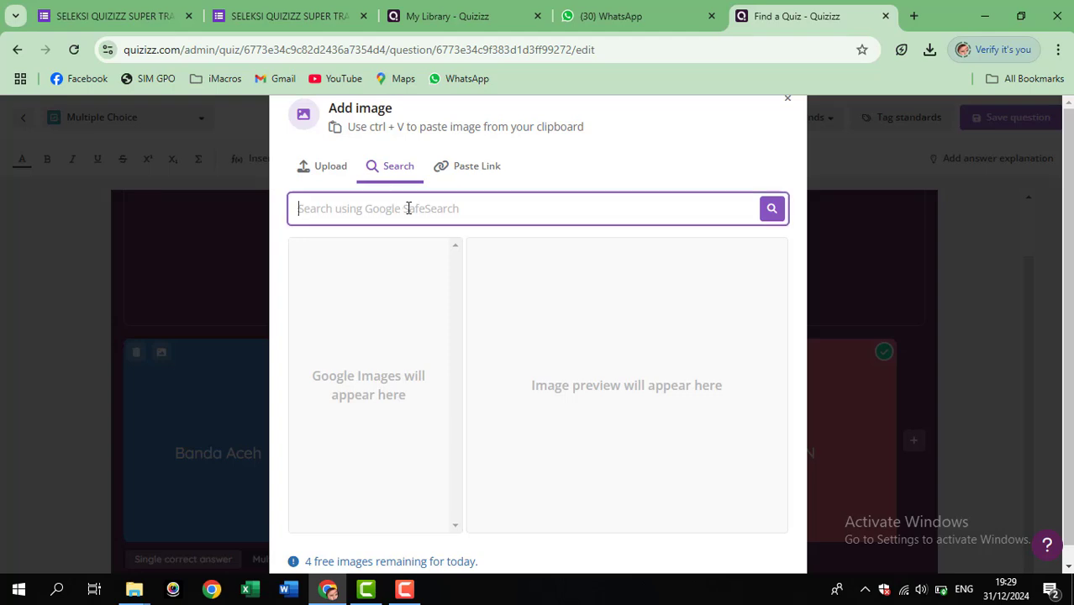
type("banda aceh")
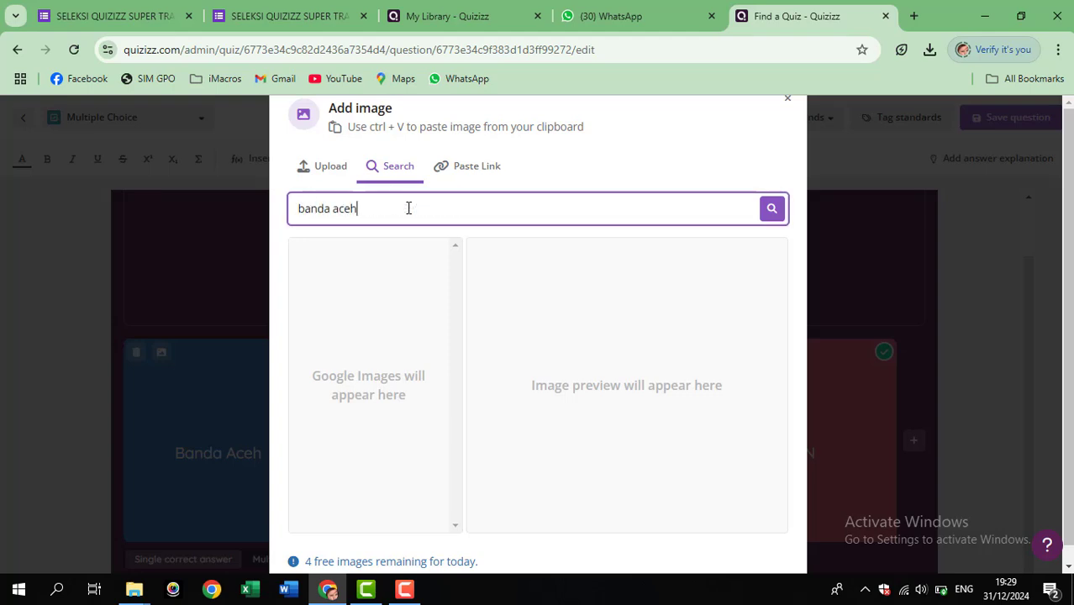
key("Return")
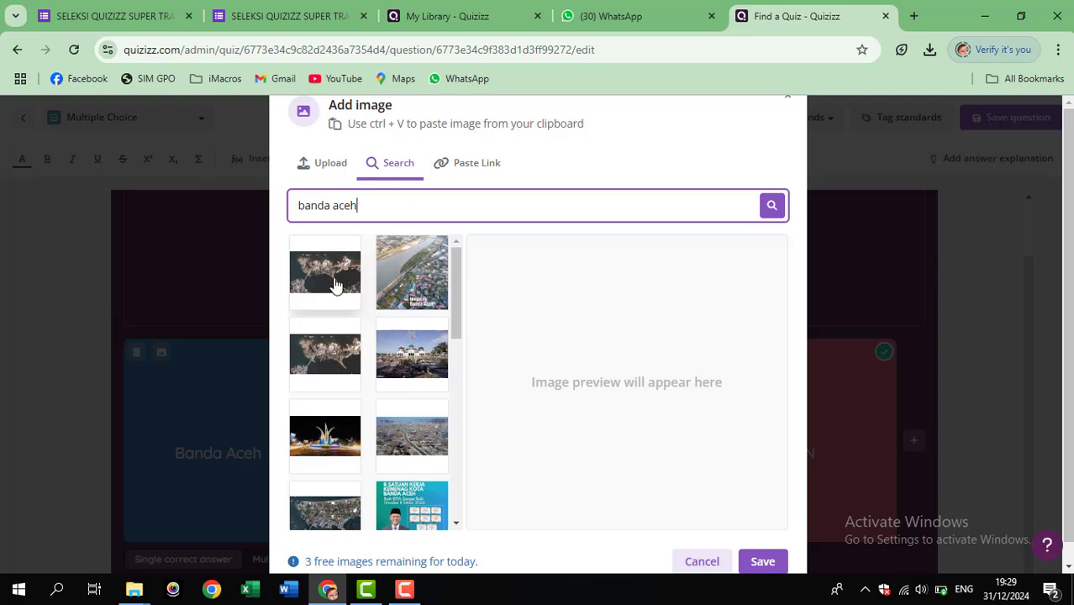
Try to use the brightly lit night-time monument photo as the Banda Aceh option's image
scroll(415, 358, "down", 1)
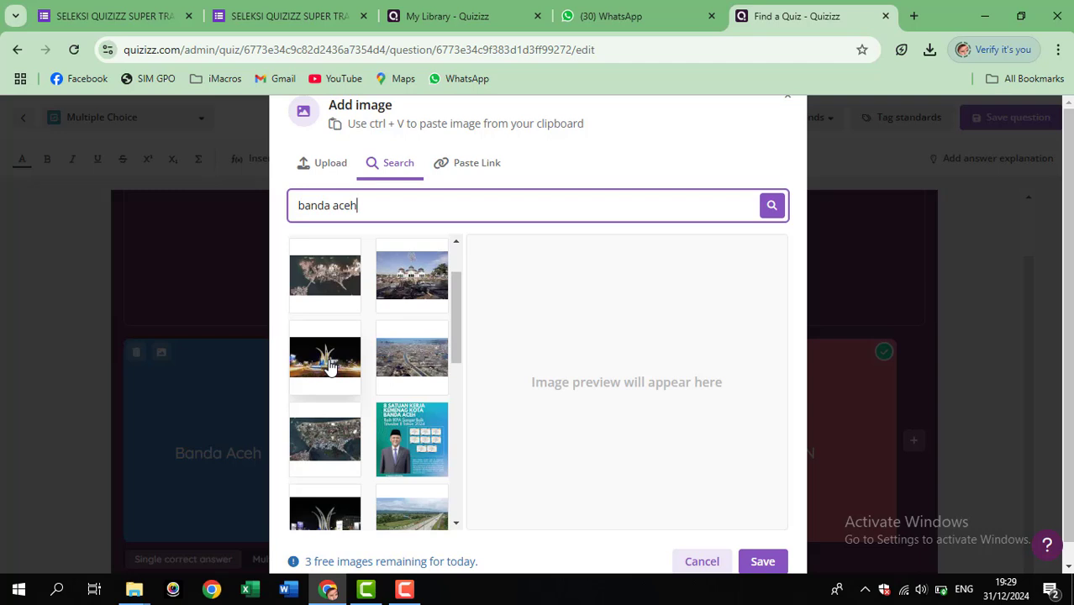
scroll(330, 367, "down", 1)
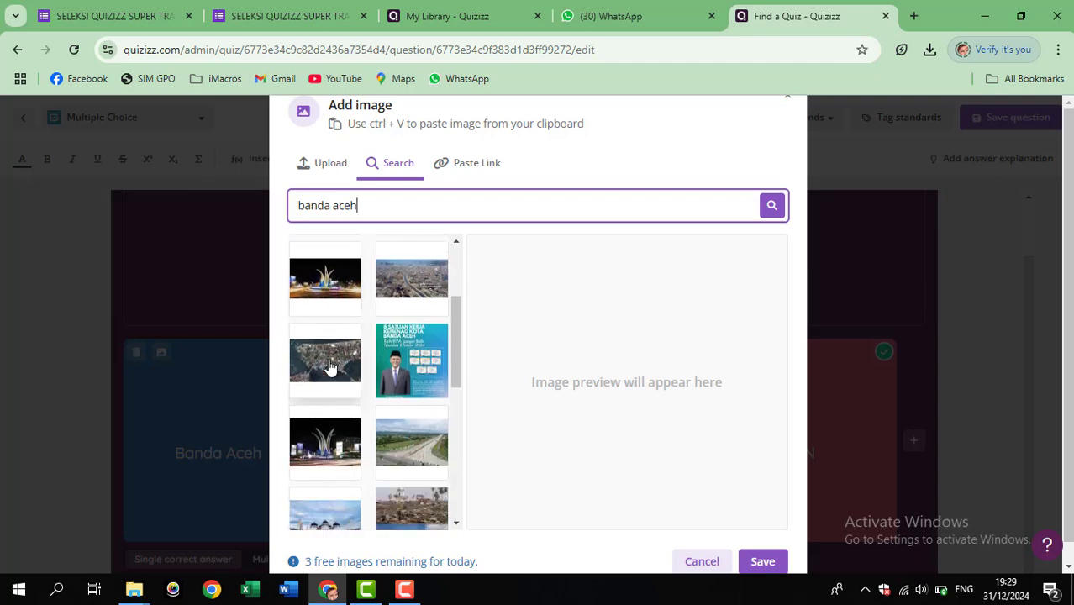
left_click(331, 290)
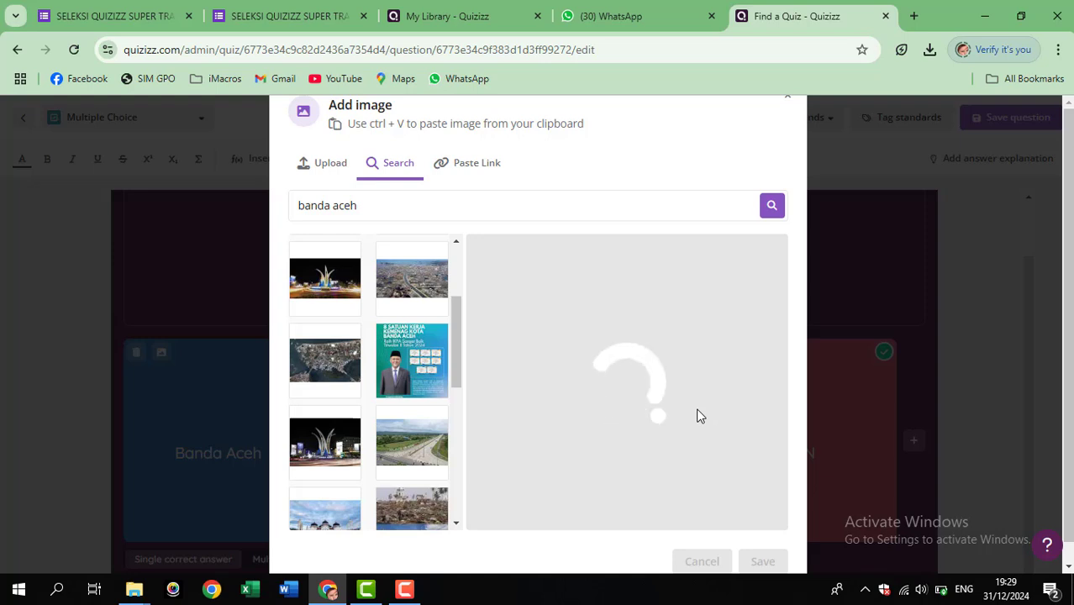
scroll(697, 415, "down", 1)
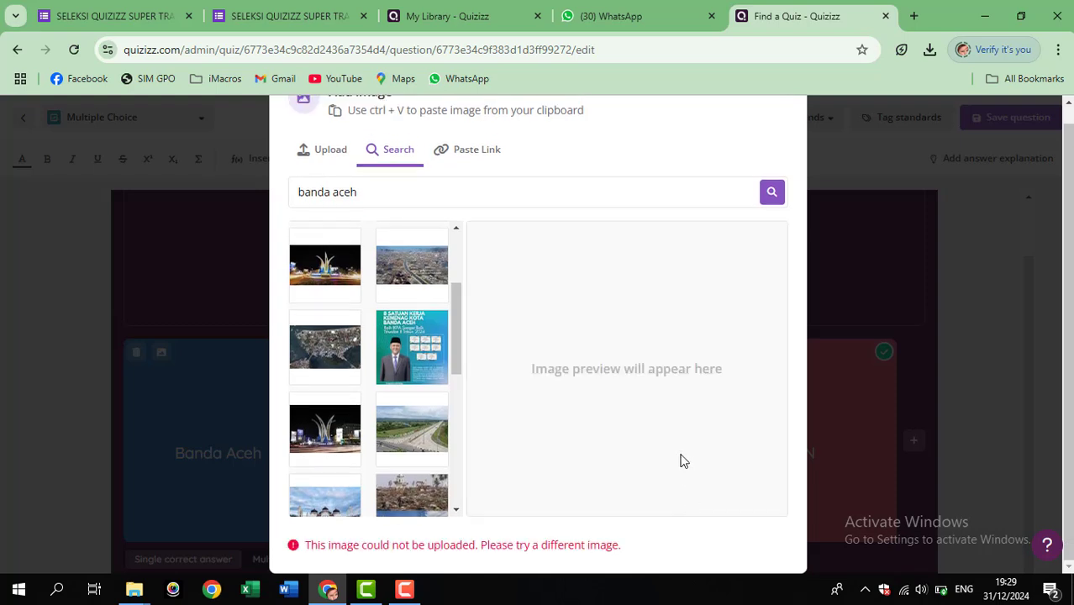
left_click(335, 276)
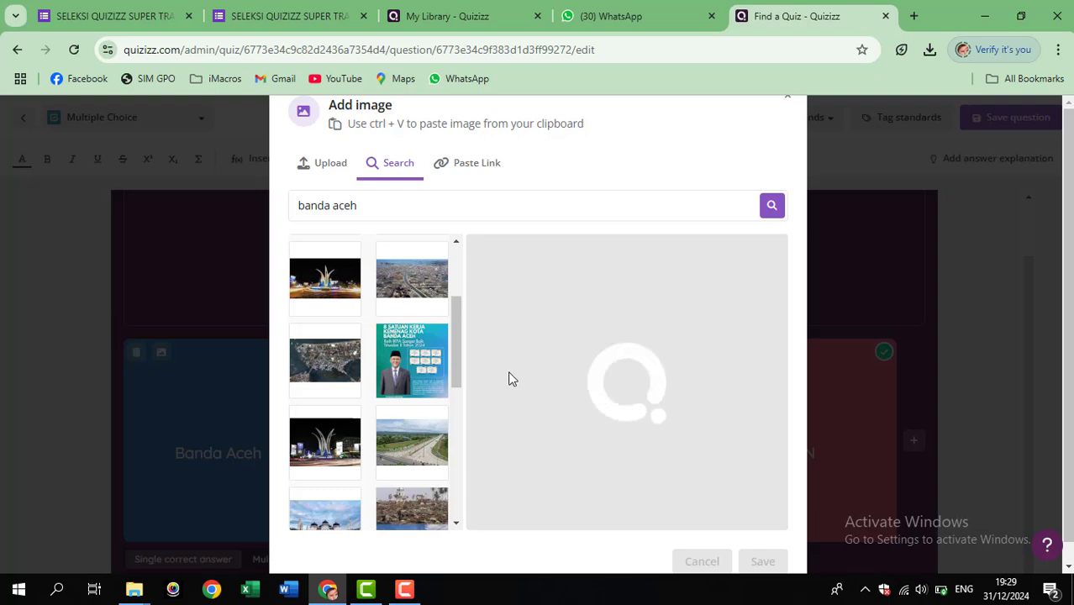
Choose the photo of the white mosque with black domes and save it as the Banda Aceh option's image
scroll(422, 372, "up", 2)
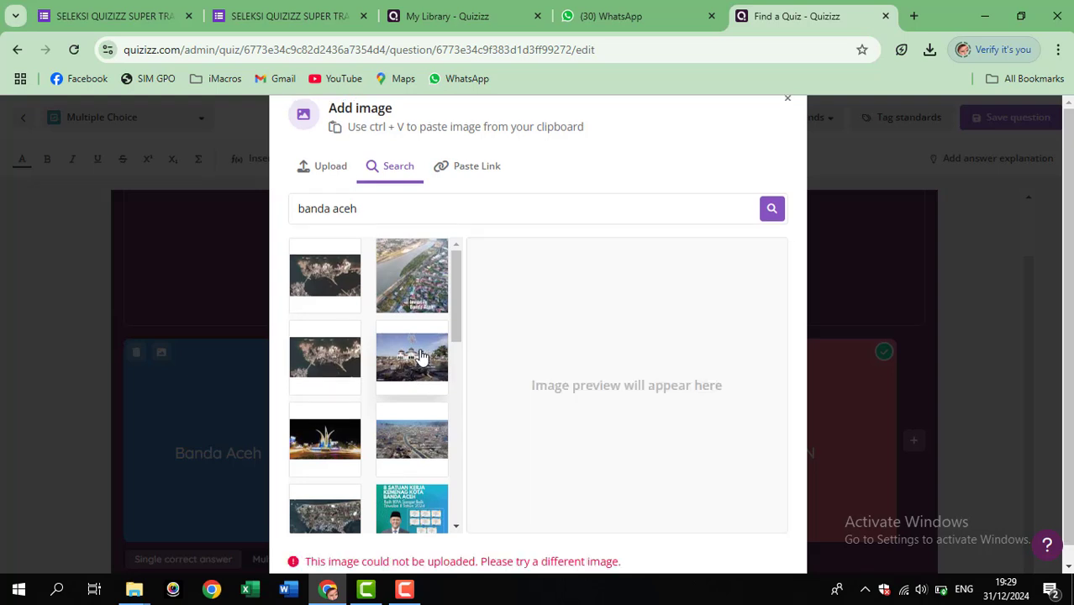
left_click(419, 359)
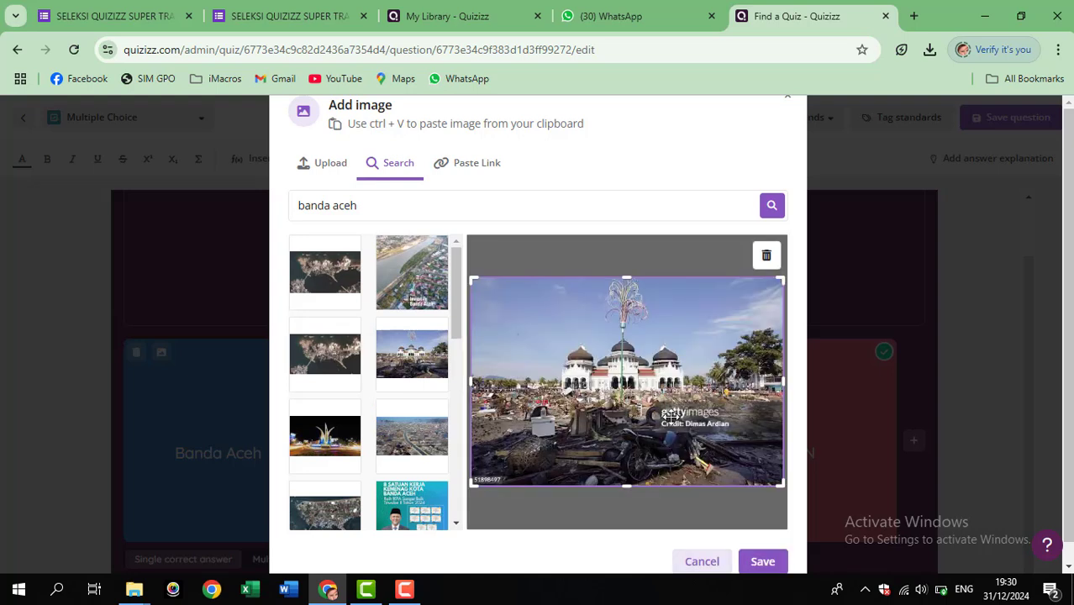
scroll(630, 450, "down", 1)
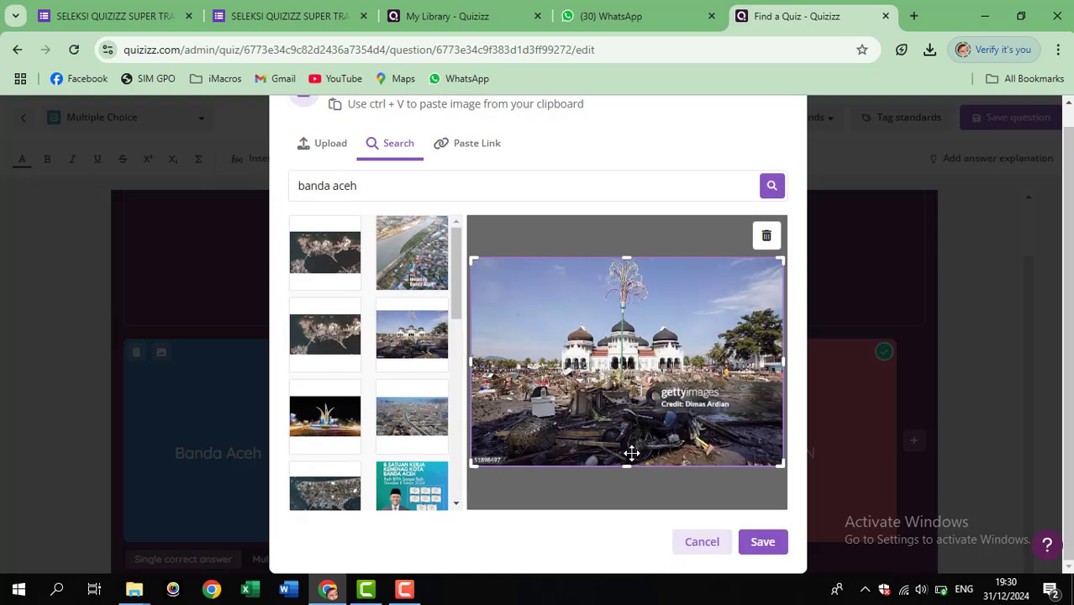
left_click(765, 549)
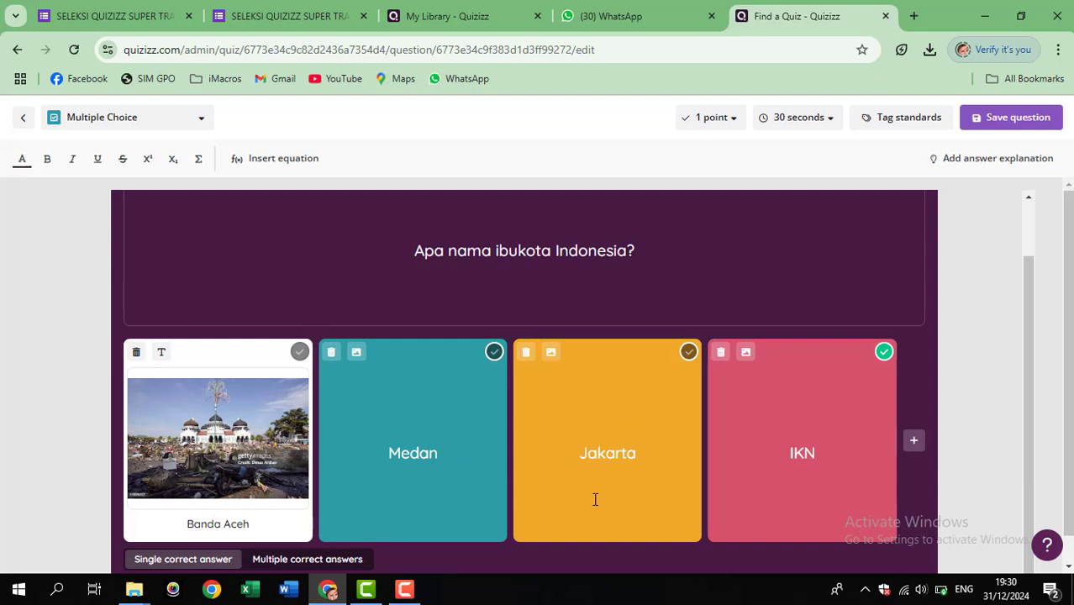
Add and save the answer explanation "Sesuai dengan UU terbaru, IKN sudah ditetapkan sebagai ibukota Indonesia."
left_click(1008, 159)
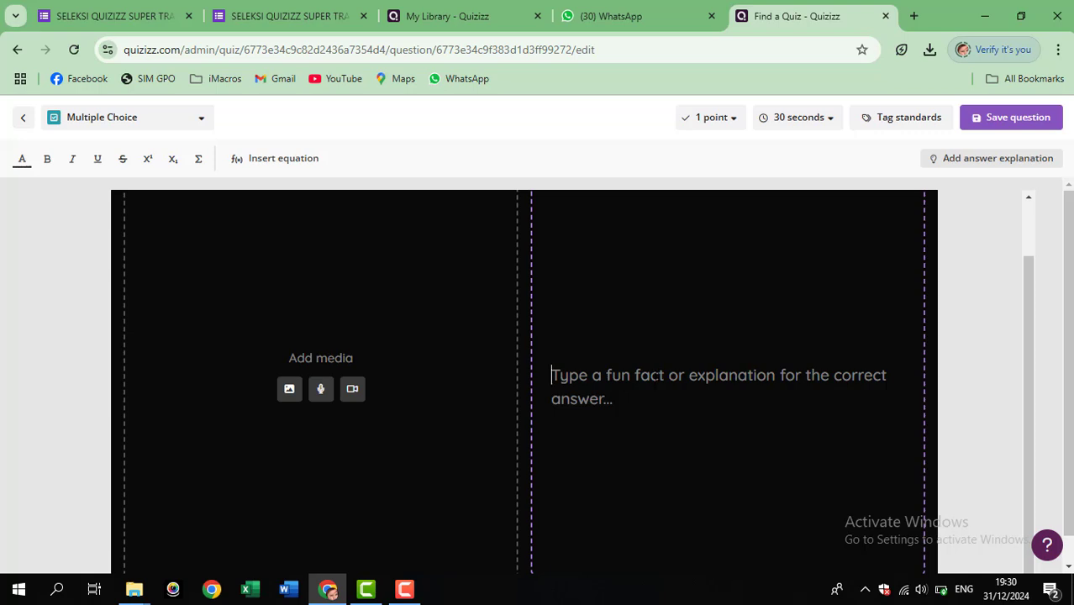
type("Sesu")
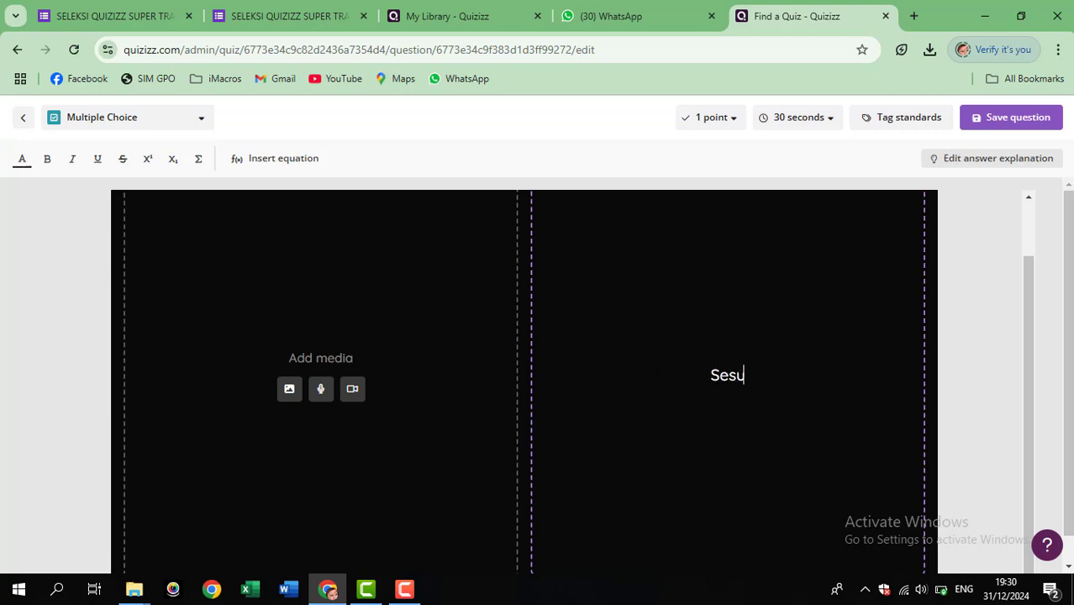
type("ai dengan UU ")
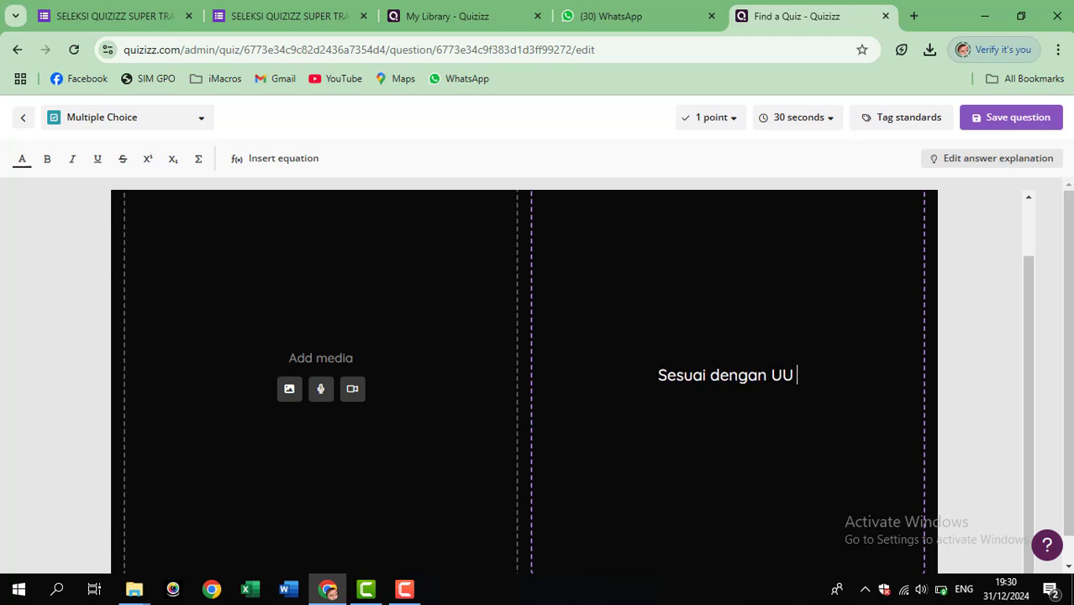
type("terbaru,")
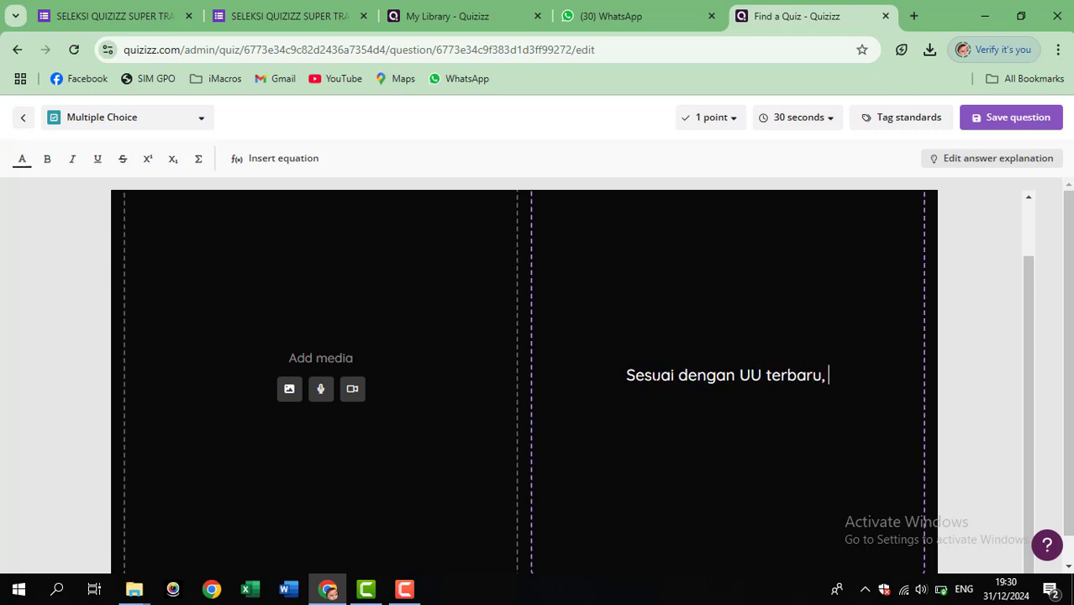
type(" IKN sud")
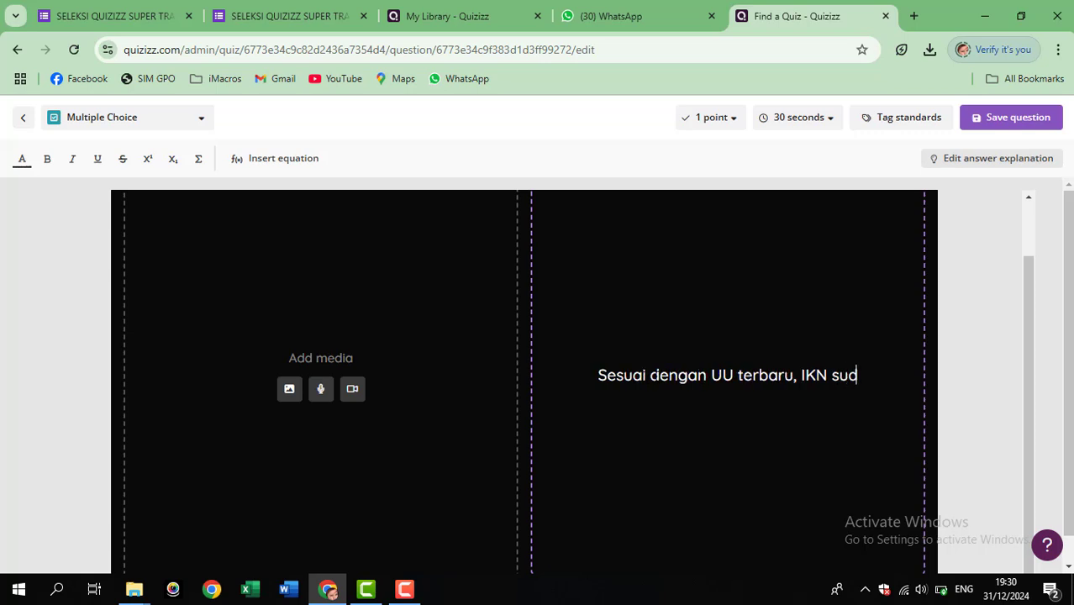
type("ah ditetapkan seb")
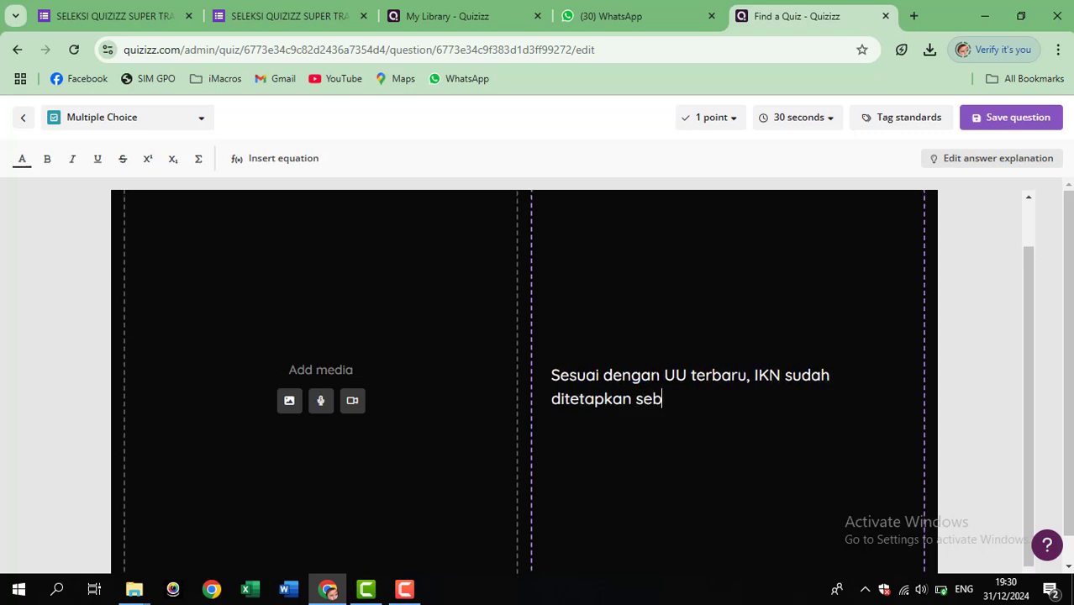
type("agai inbukota Indonesia.")
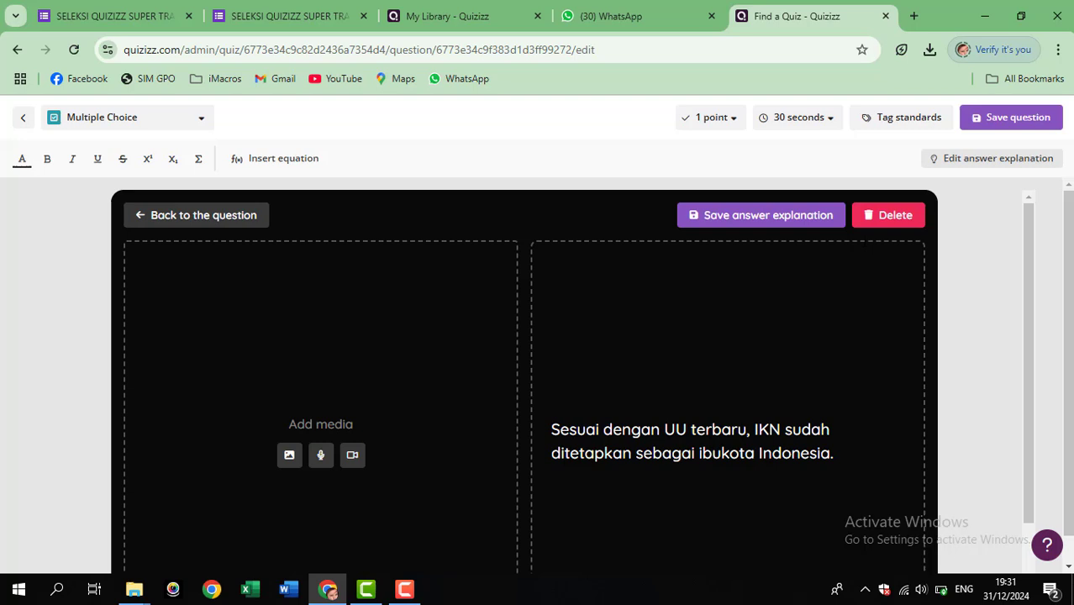
left_click(795, 215)
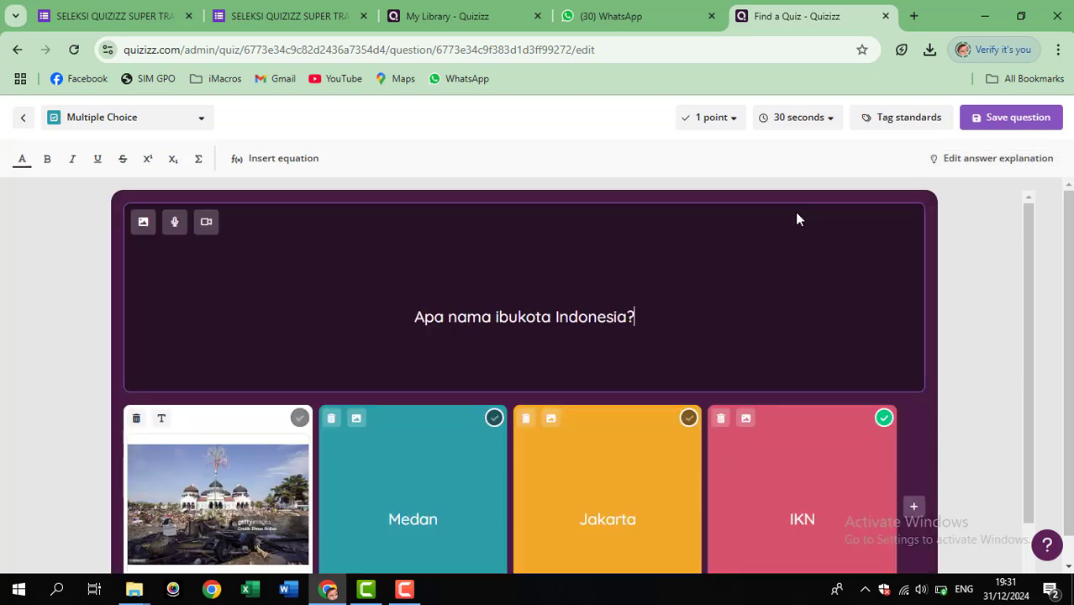
Look through the point values available for the multiple-choice question
left_click(729, 123)
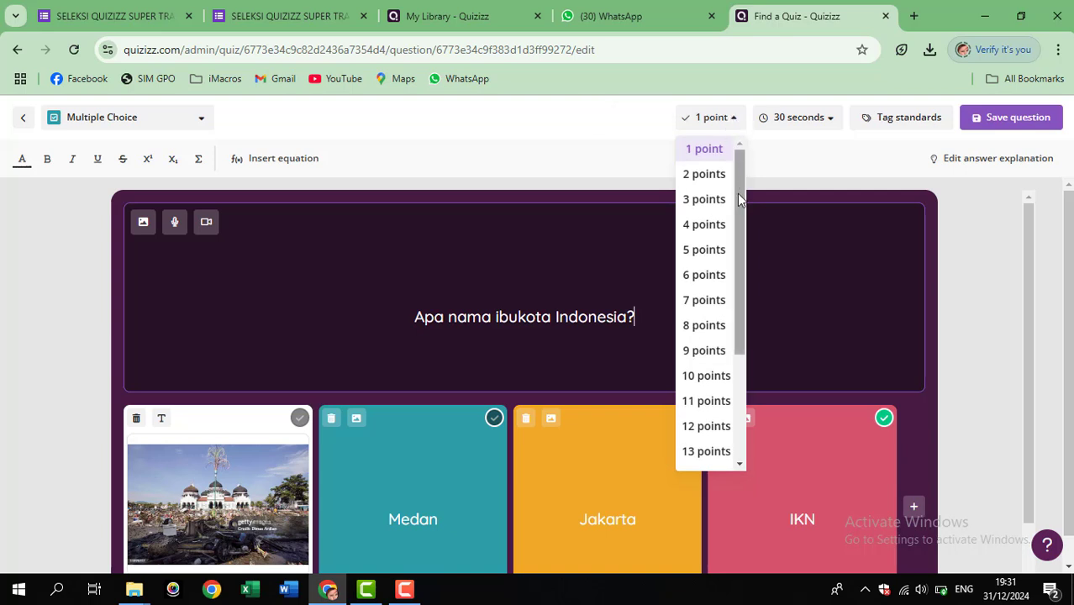
scroll(738, 203, "down", 1)
left_click_drag(738, 211, 728, 179)
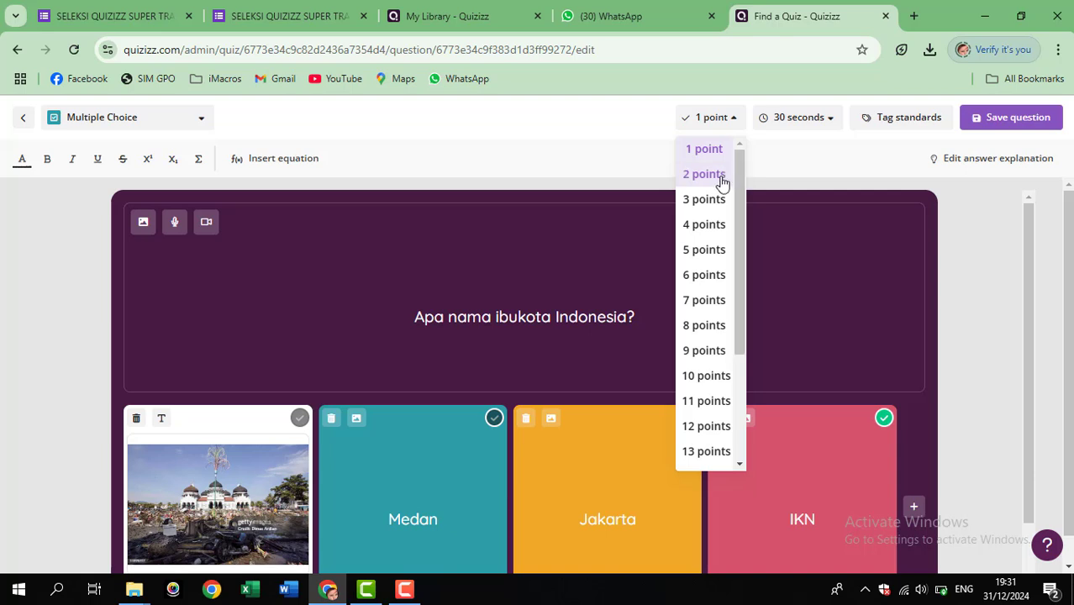
left_click(706, 250)
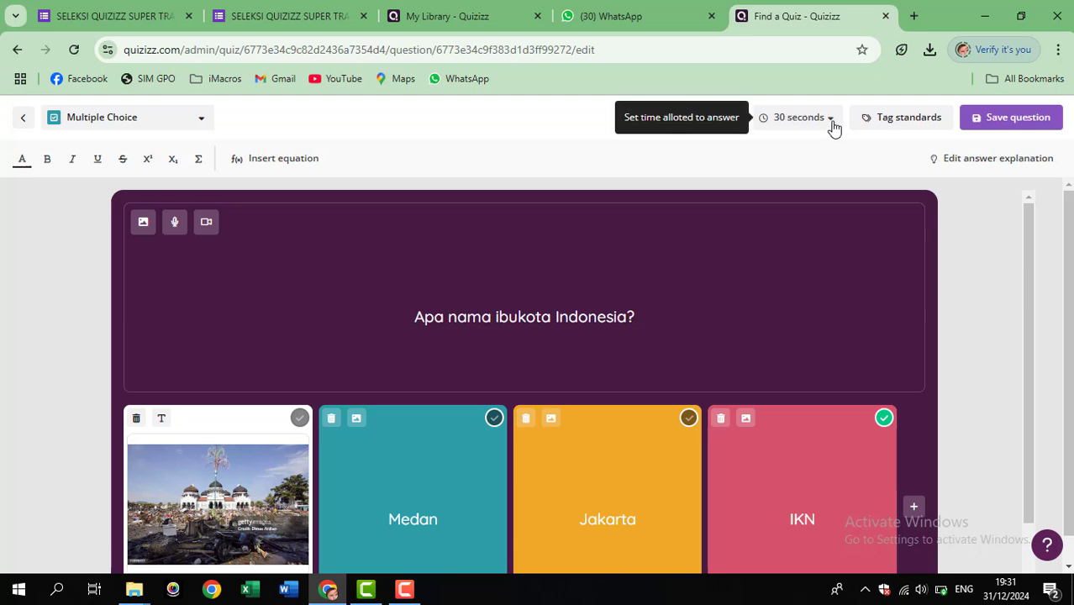
Set the multiple-choice question's time limit to 20 seconds and save the question
left_click(832, 122)
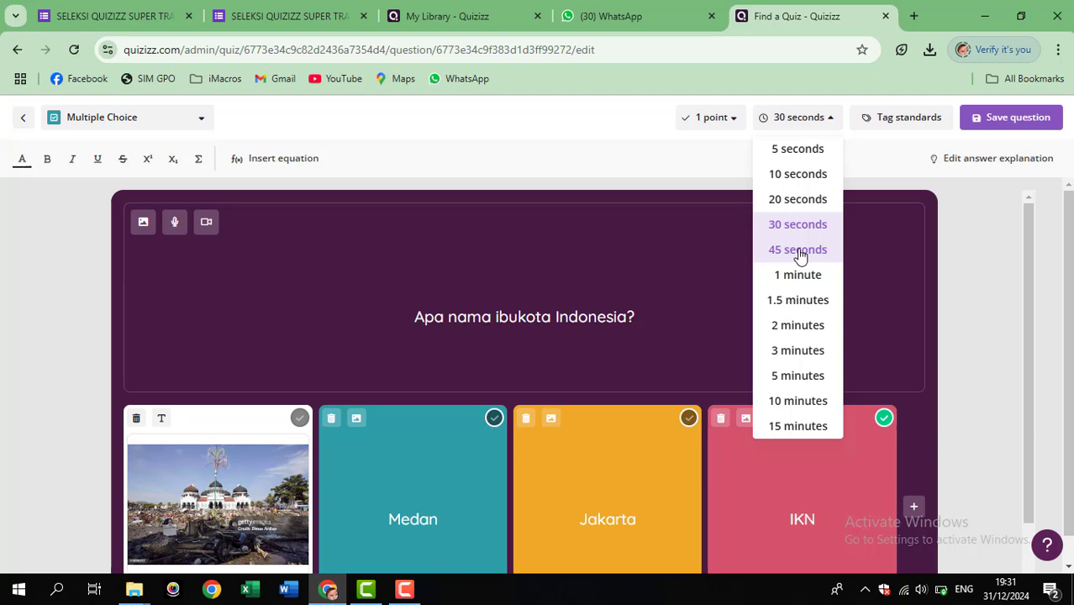
left_click(786, 200)
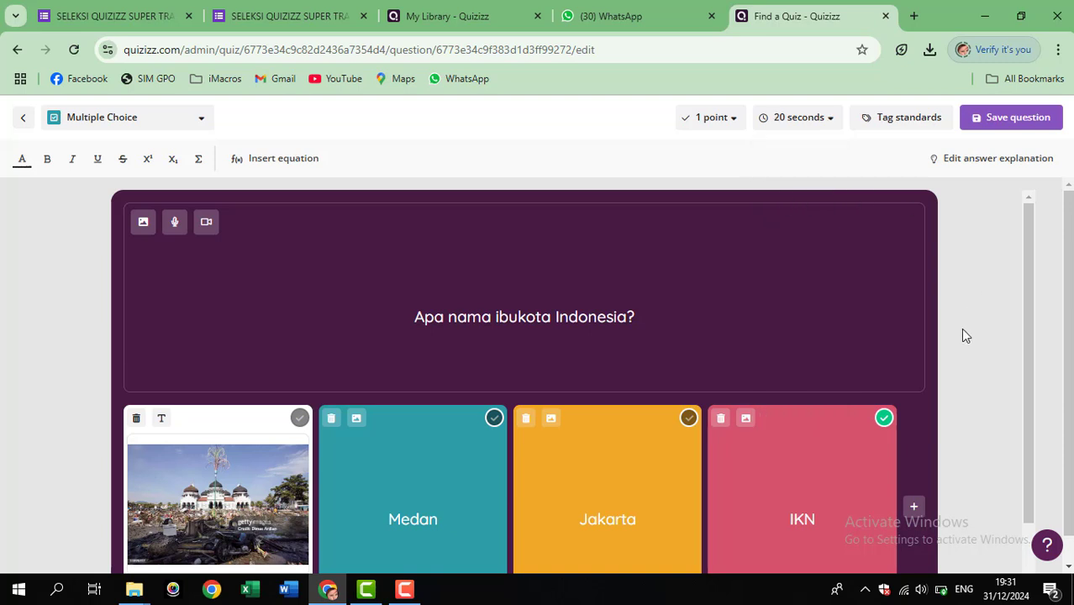
scroll(961, 346, "down", 1)
scroll(960, 346, "up", 1)
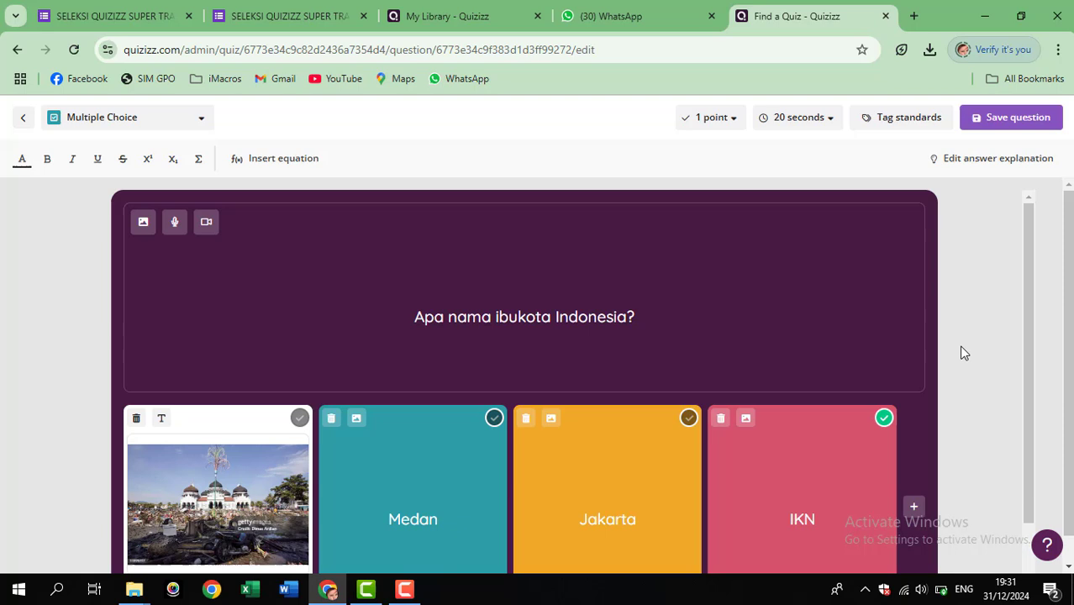
left_click(1011, 119)
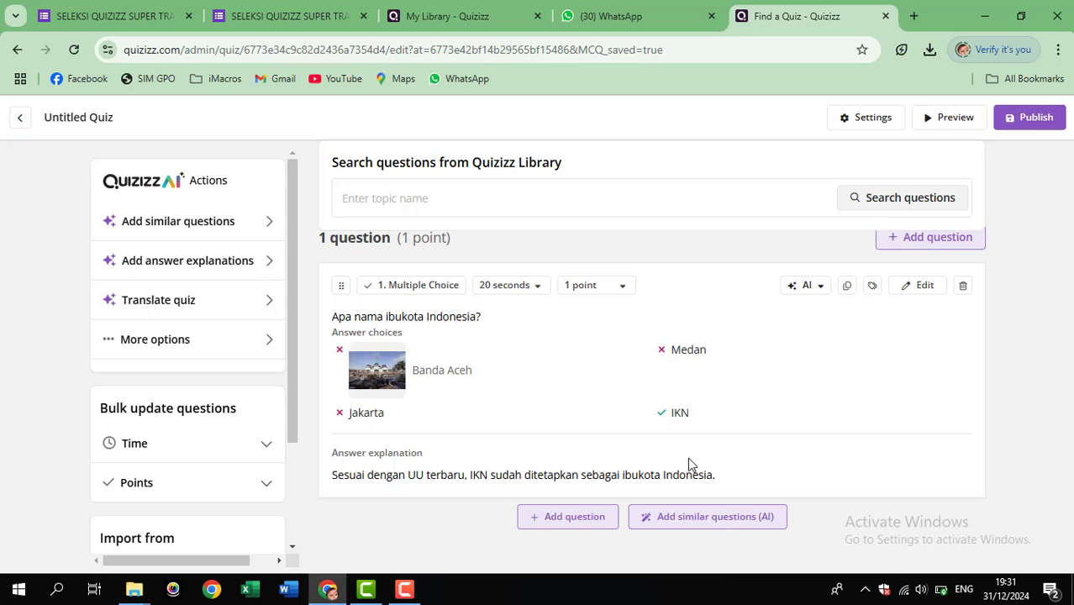
Add a Match question and replace its default question text with "Cocokkan nama kota dengan negaranya!"
left_click(567, 523)
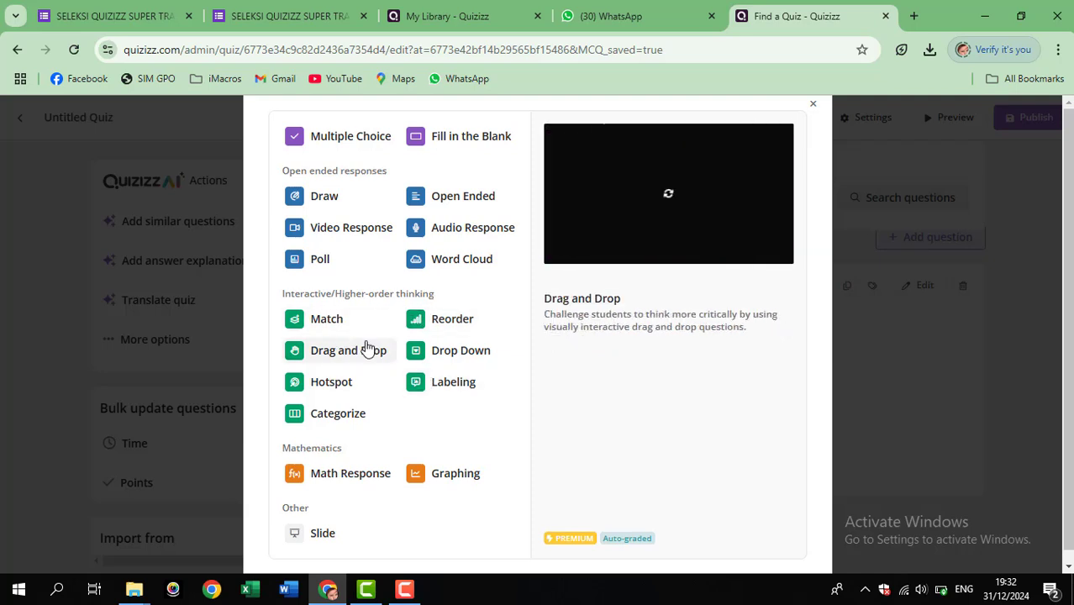
left_click(341, 324)
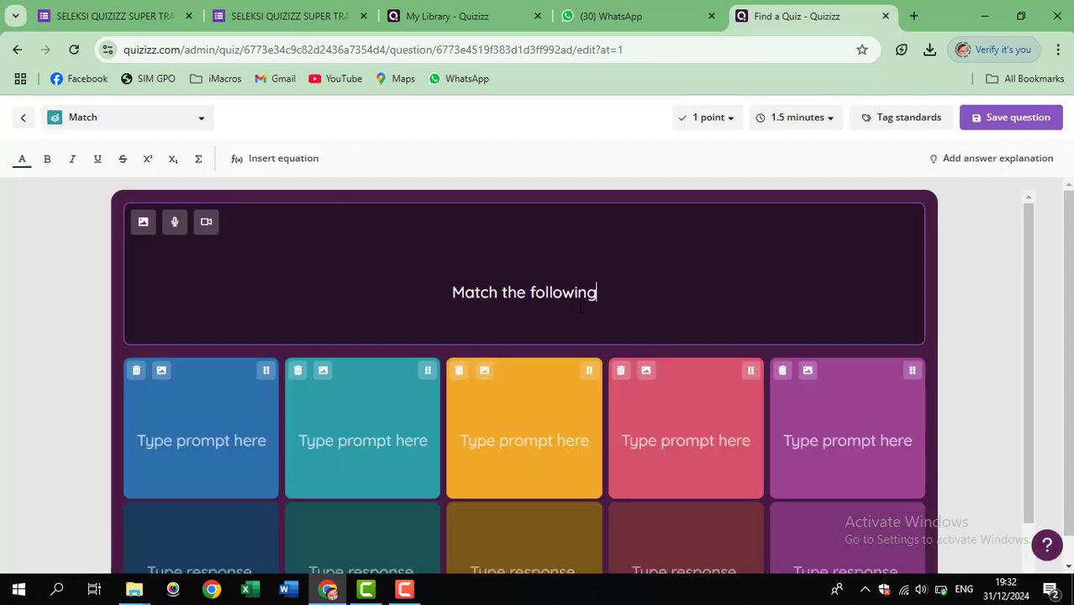
left_click_drag(598, 294, 385, 302)
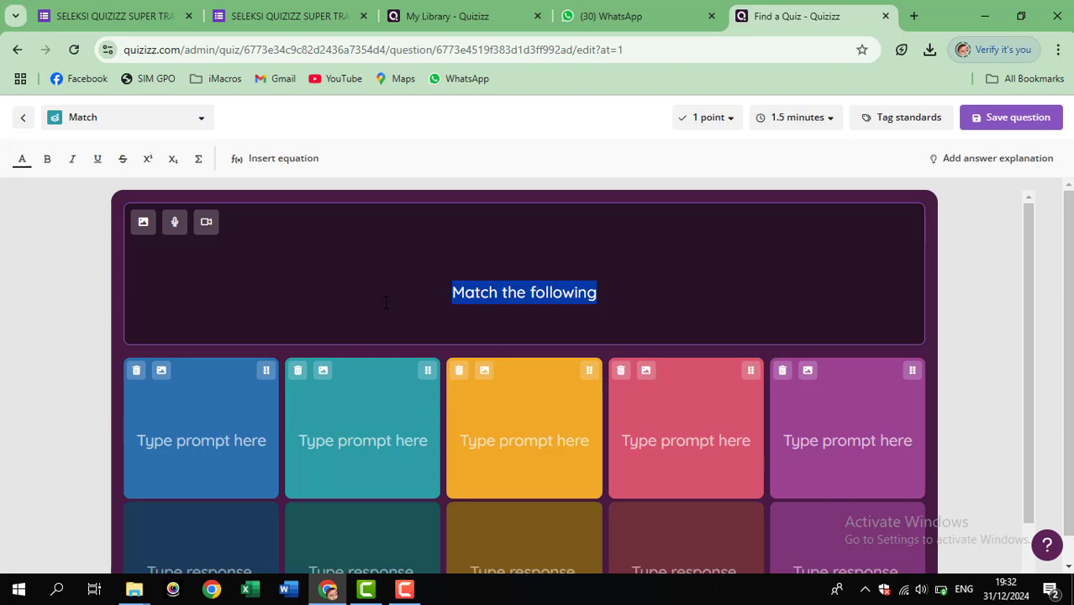
type("Cocokka")
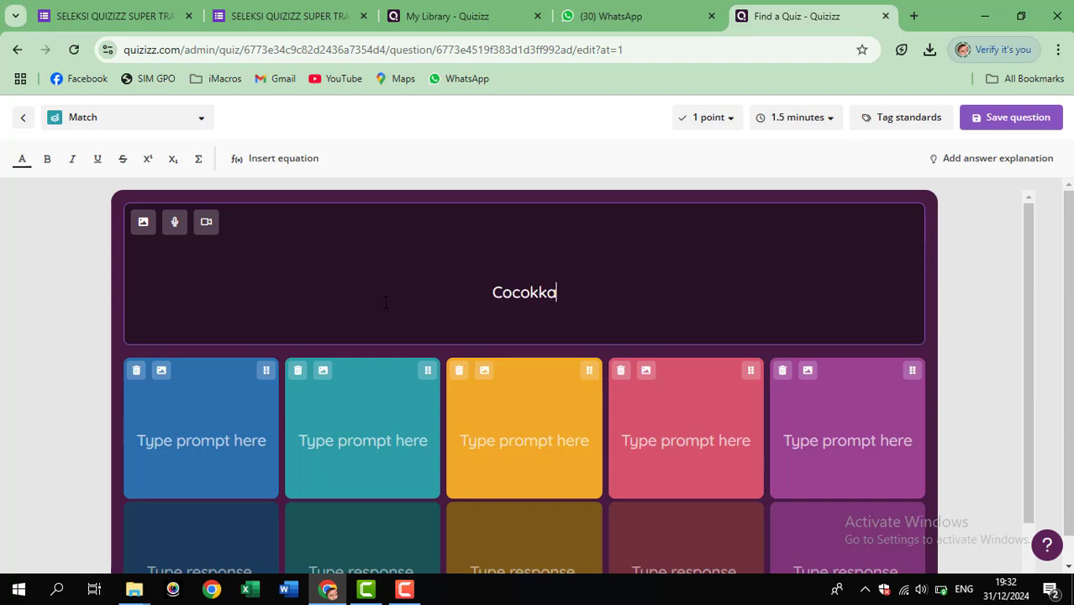
type("n nama ")
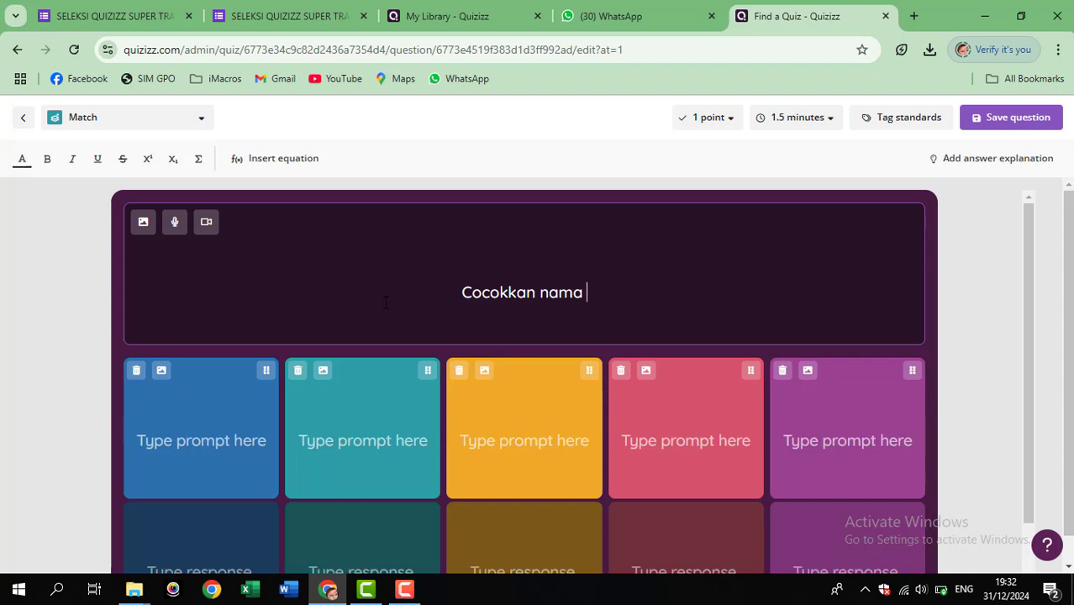
type("kota d")
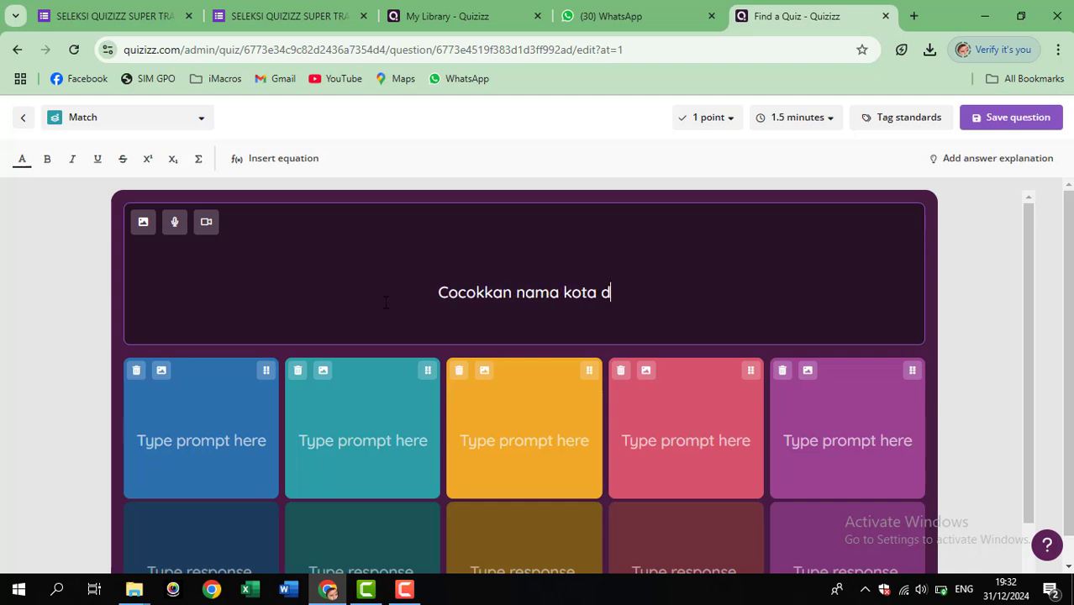
type("engan ")
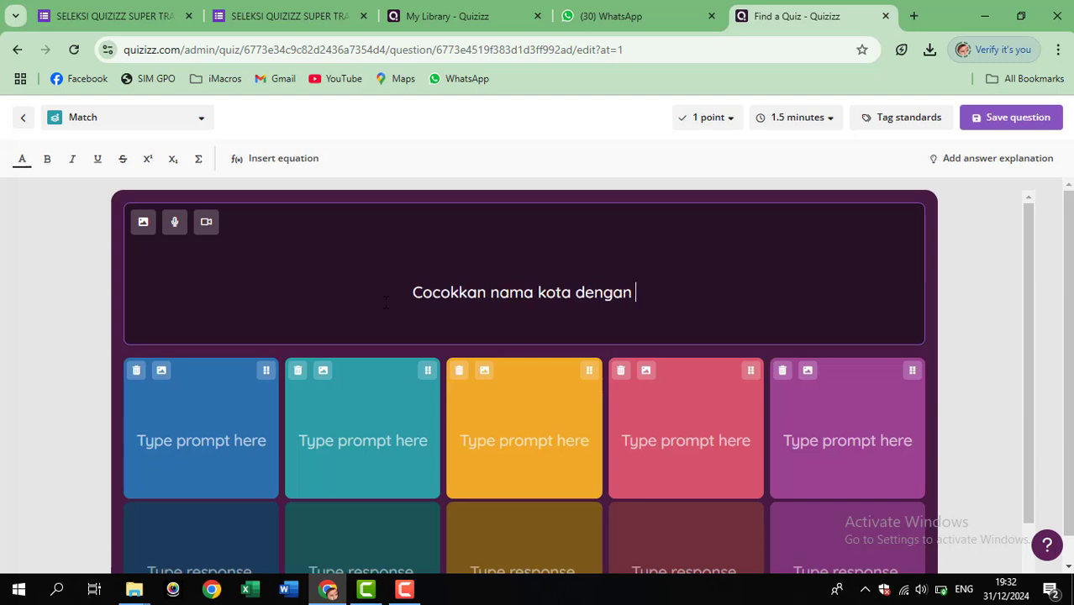
type("negara")
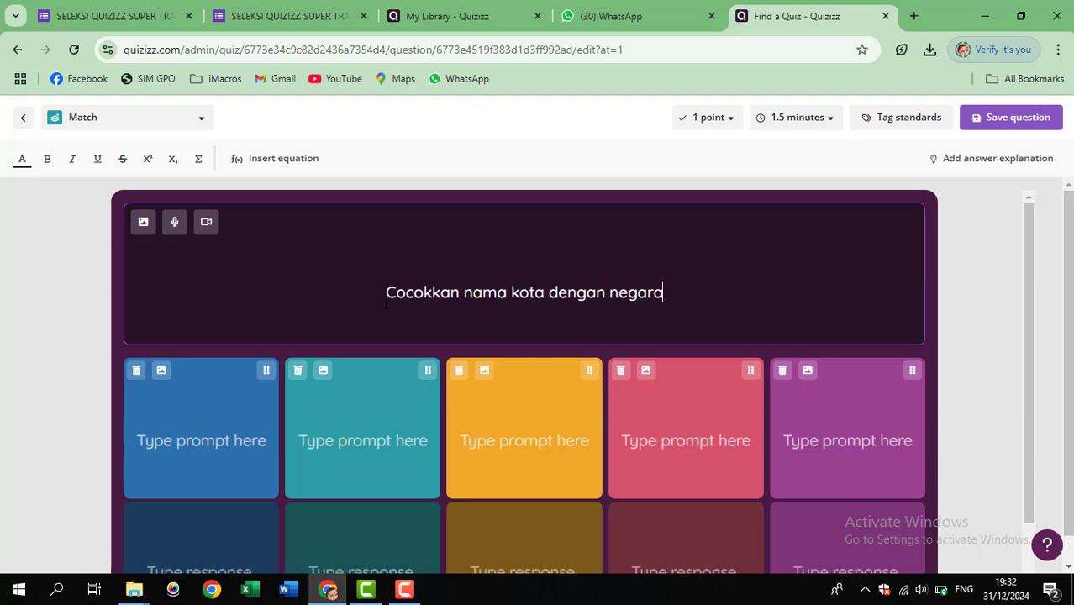
type("nya")
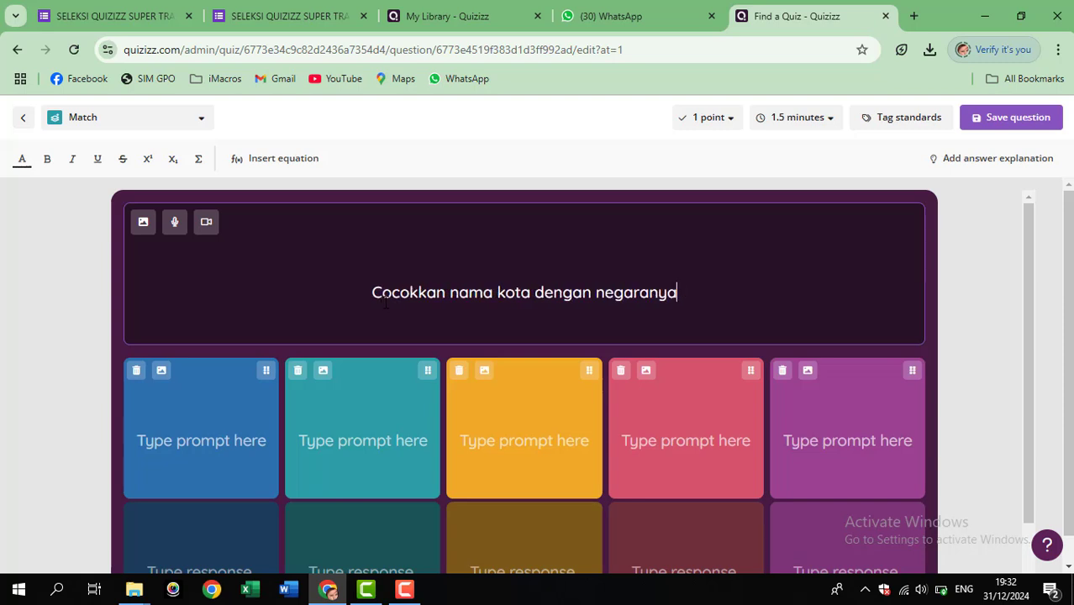
type("!")
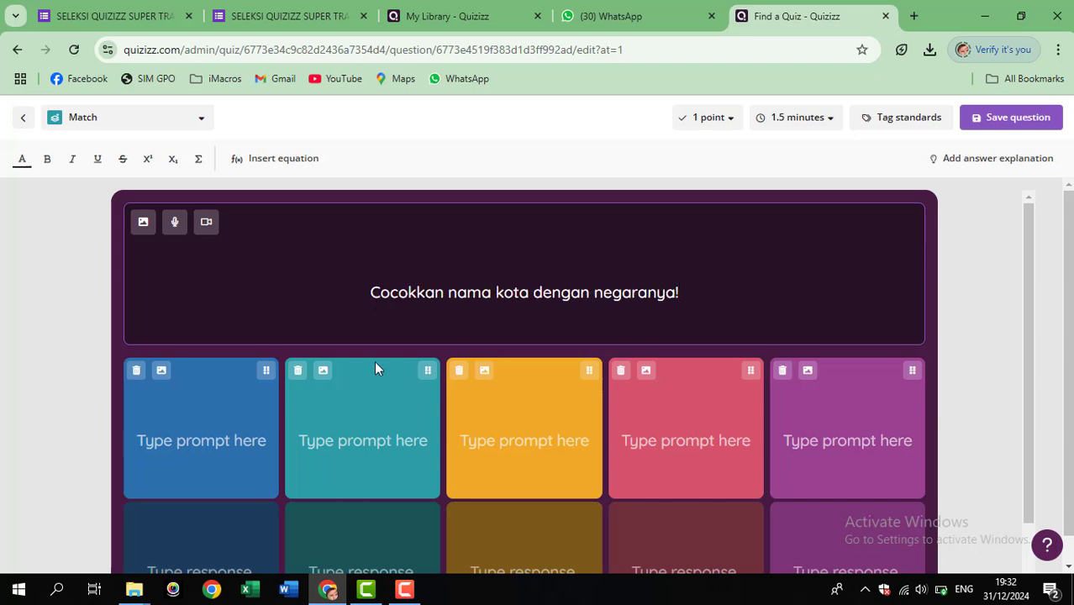
Fill in the first match pair with the prompt "Paris" and the response "Perancis"
scroll(141, 395, "down", 1)
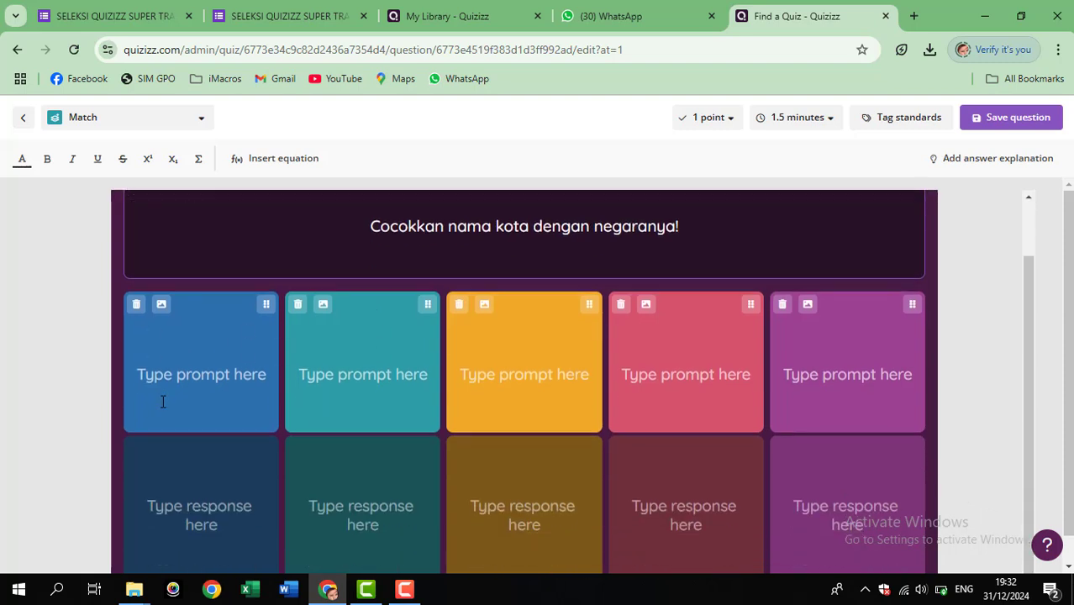
left_click(217, 377)
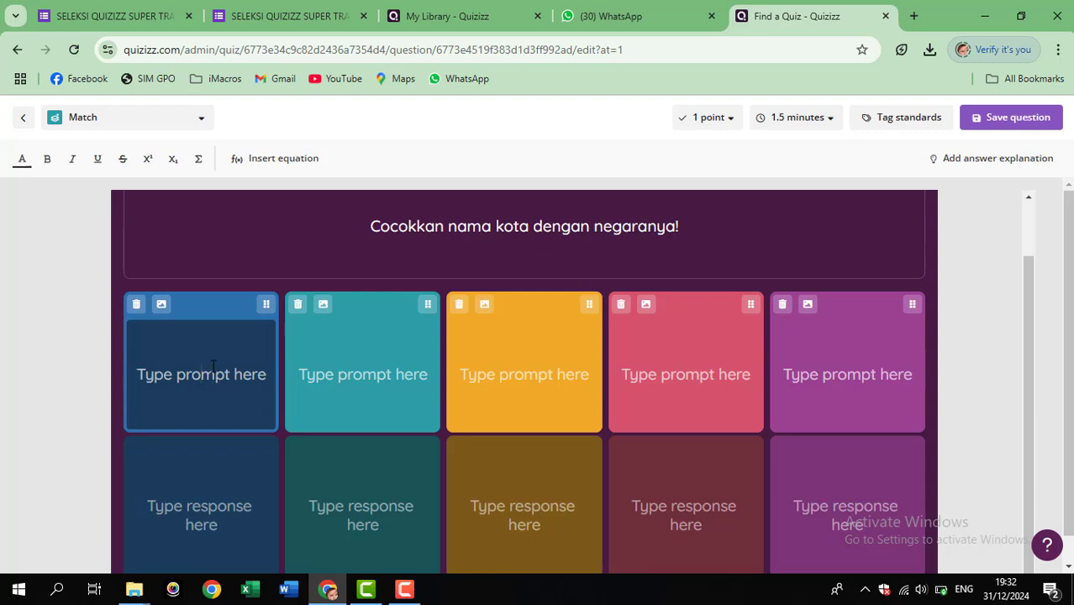
type("Paris")
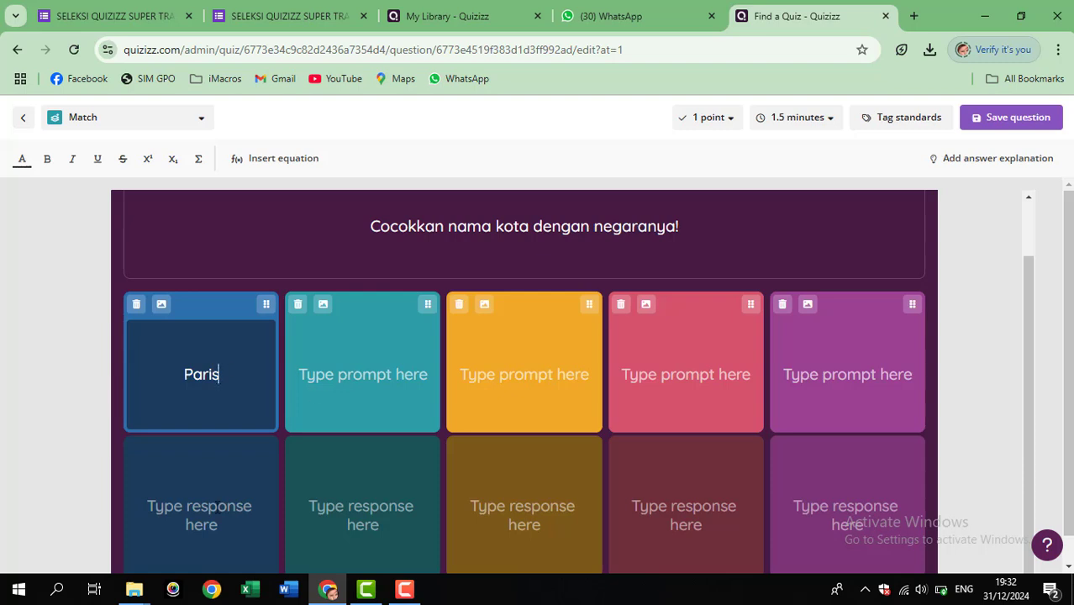
left_click(223, 496)
type("Perancis")
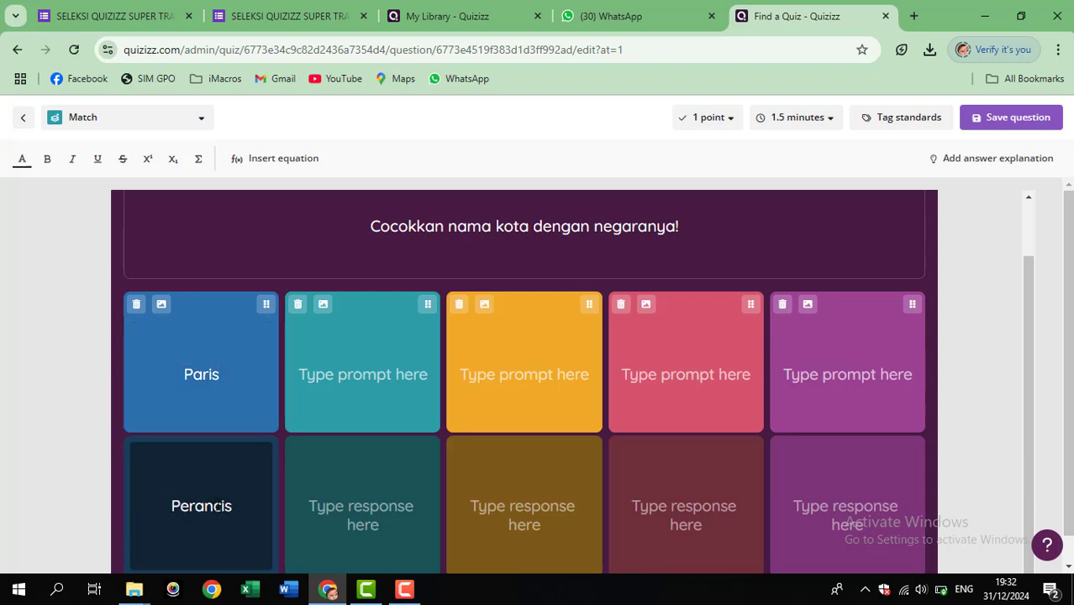
Fill in the second match pair with the prompt "Berlin" and the response "Jerman"
left_click(378, 374)
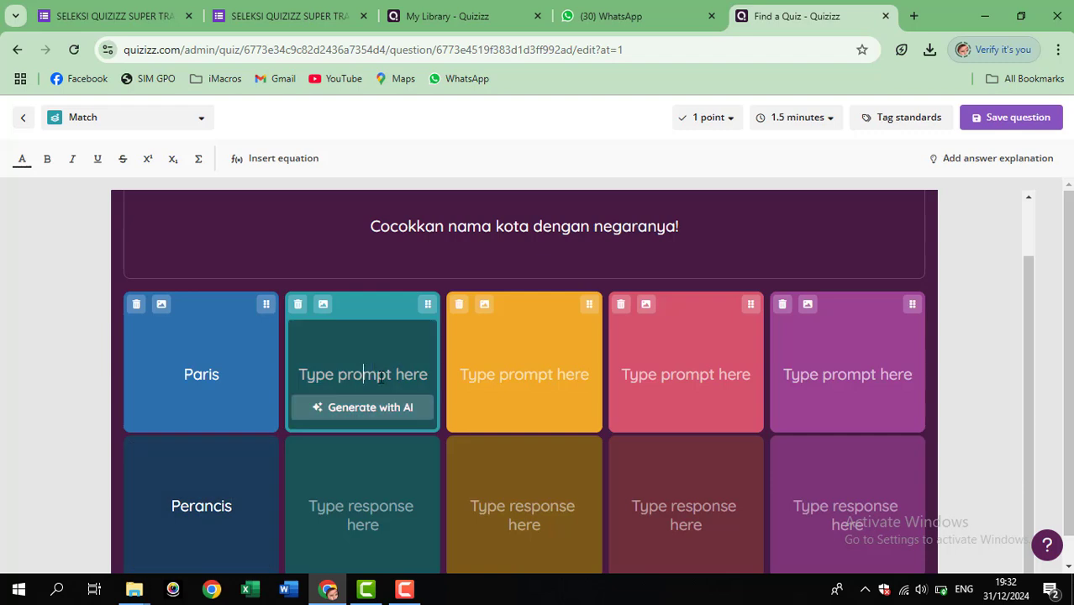
type("Berlin")
key("Tab")
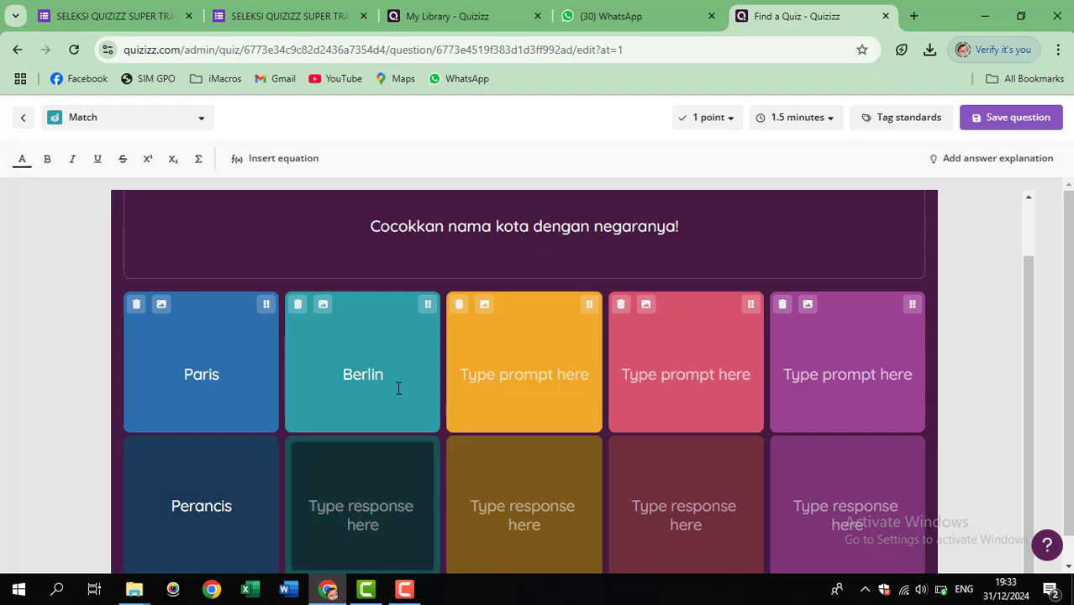
type("Jerman")
key("Tab")
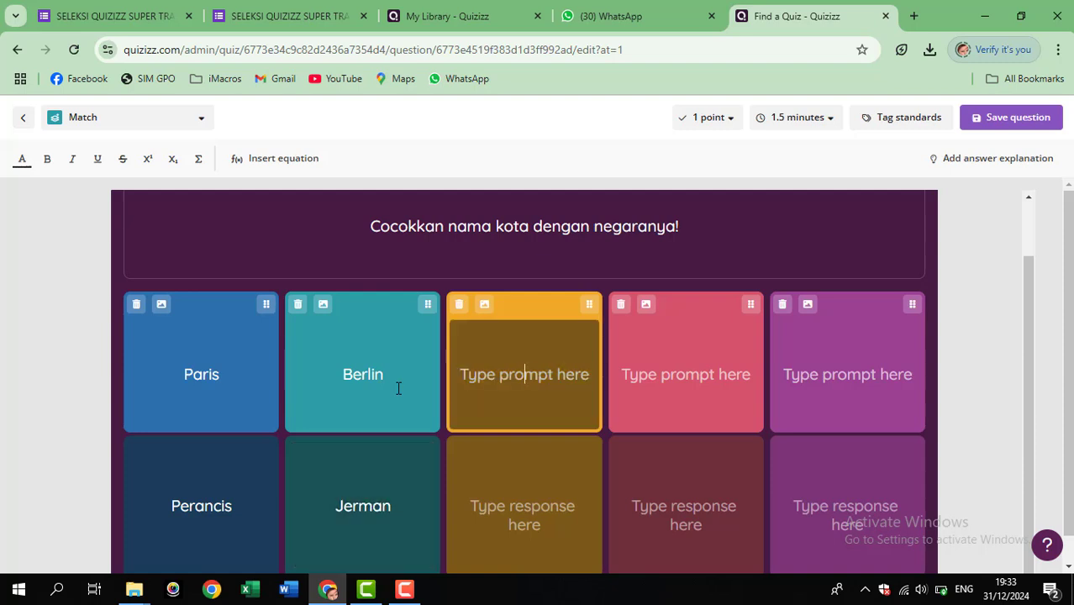
Fill in the third match pair with the prompt "Madrid" and the response "Spanyol"
type("Madrid")
key("Tab")
type("Sp")
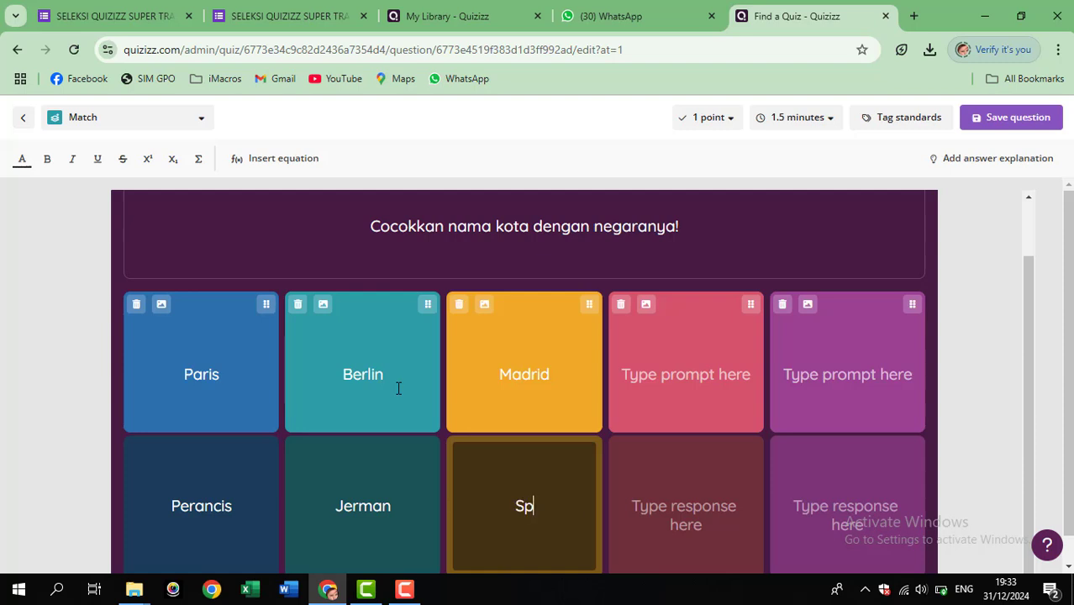
type("anyol")
key("Tab")
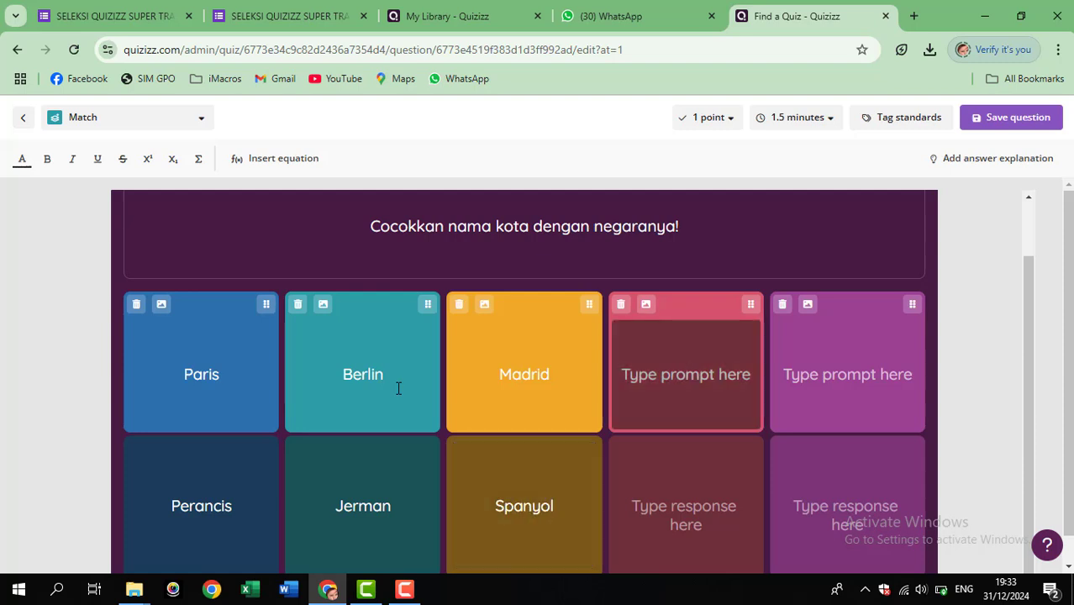
Fill in the fourth match pair with the prompt "Rio de Janeiro" and the response "Brazil"
type("Rio")
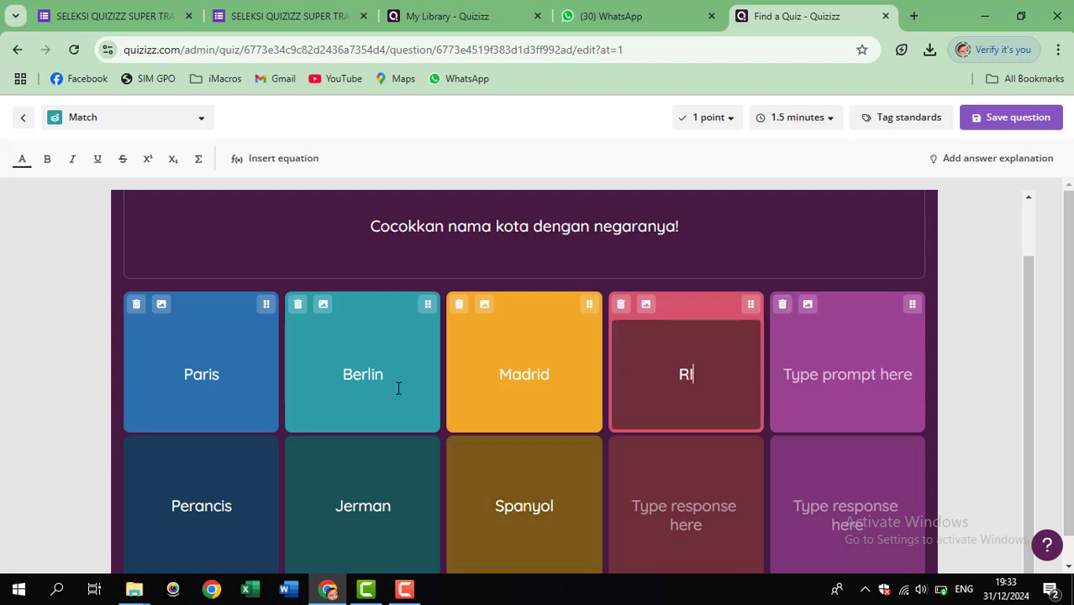
key("BackSpace")
key("BackSpace")
type("io de Janeiro")
key("Tab")
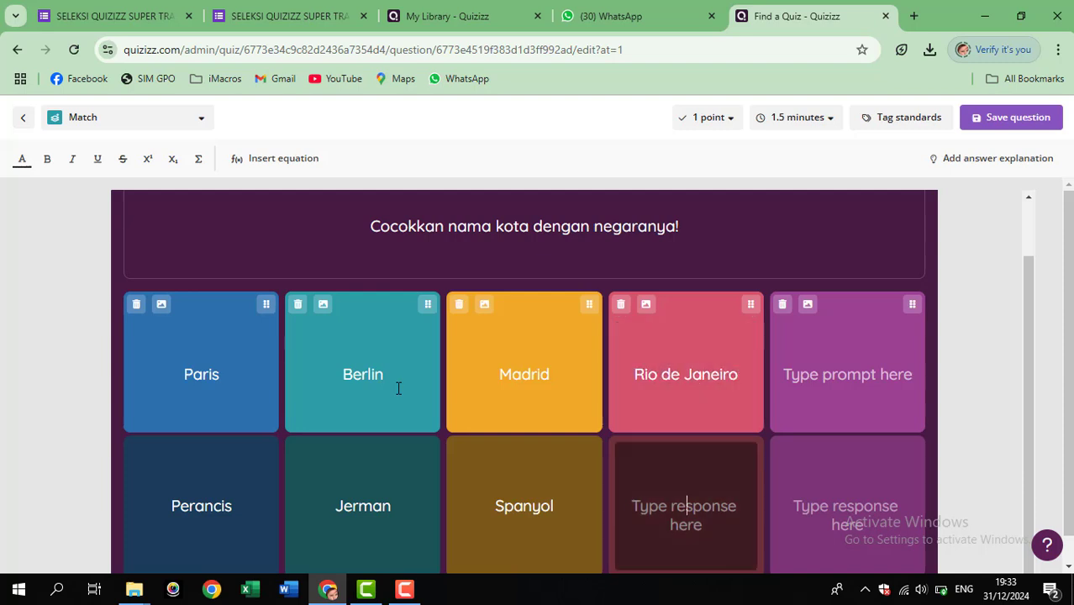
type("Brazil")
key("Tab")
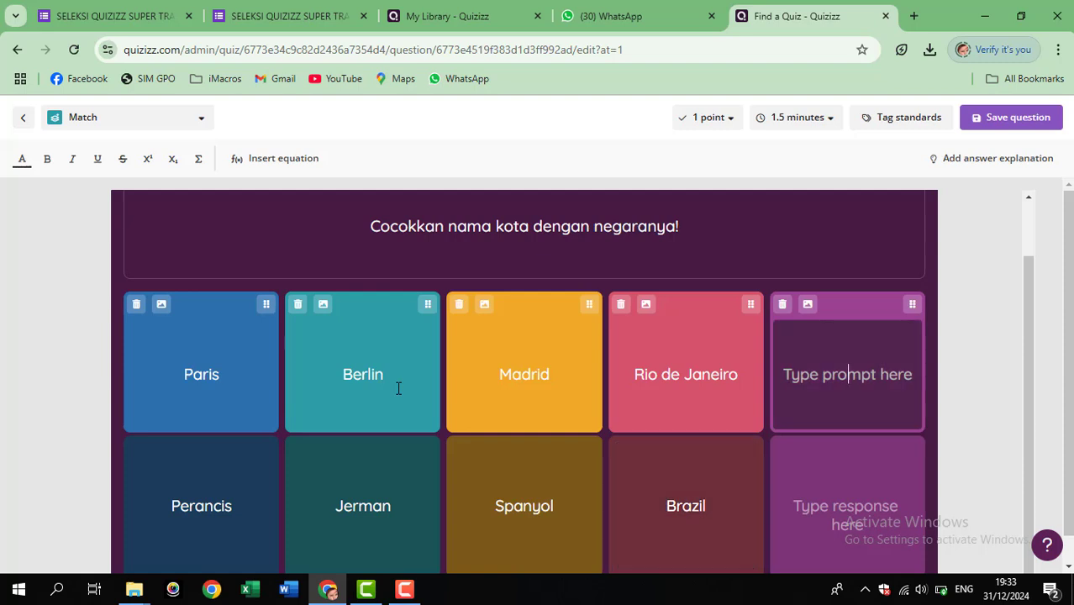
Fill in the fifth match pair with the prompt "Sydney" and the response "Australia"
type("Sydney")
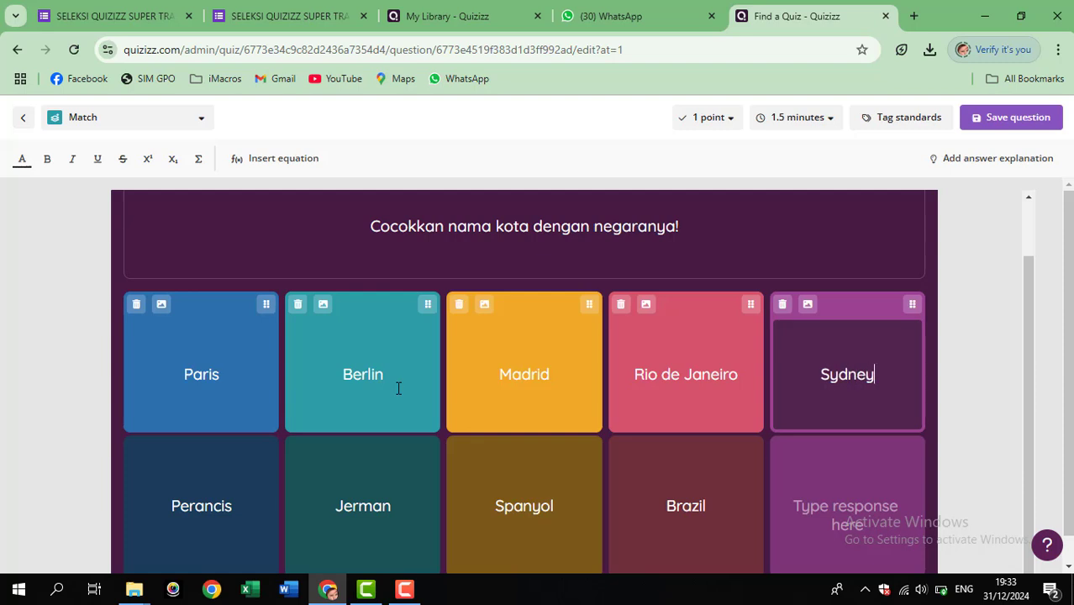
key("Tab")
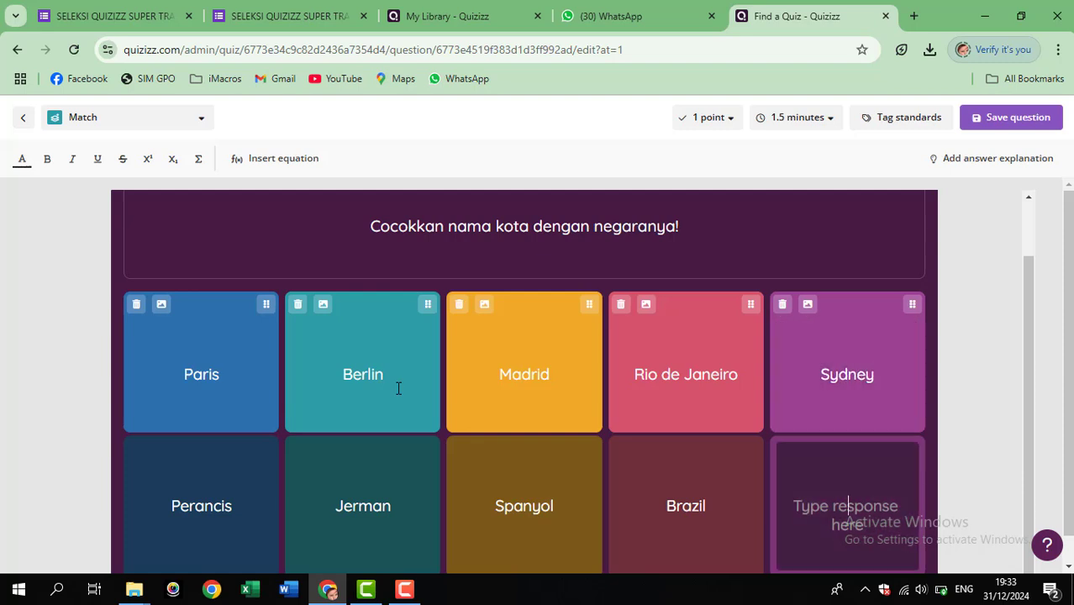
type("Australia")
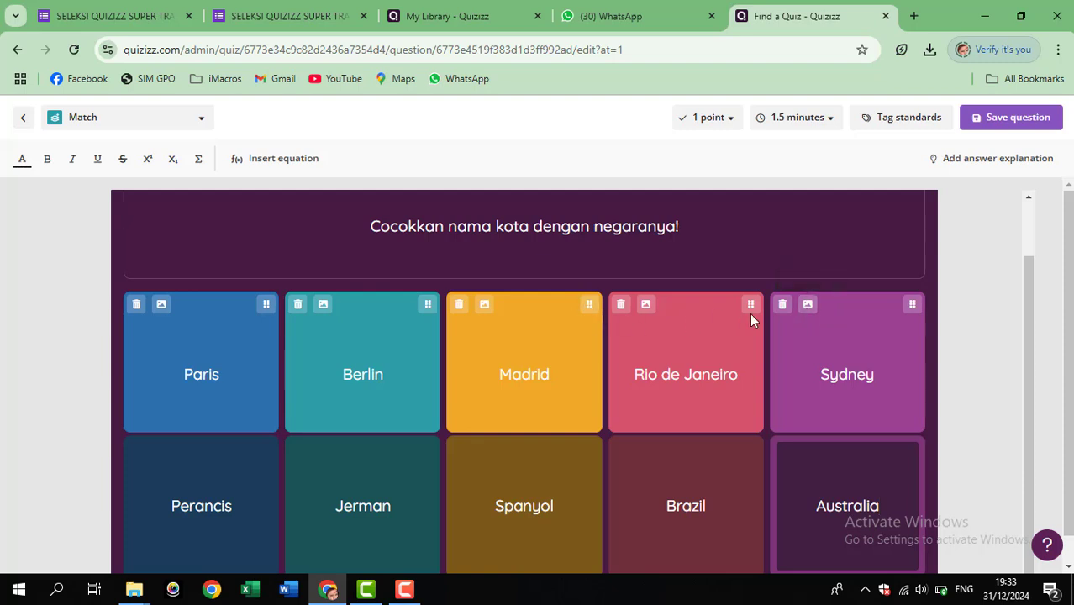
Search images for "opera sydney" and save the close-up photo of the Opera House on the water as the Sydney prompt's image
left_click(808, 305)
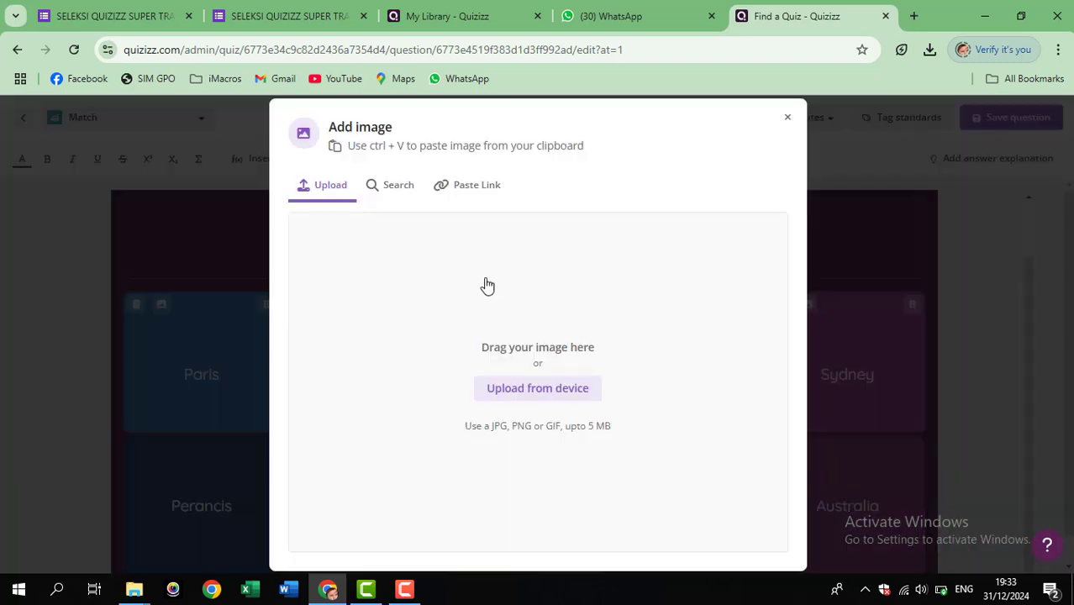
left_click(399, 187)
left_click(430, 211)
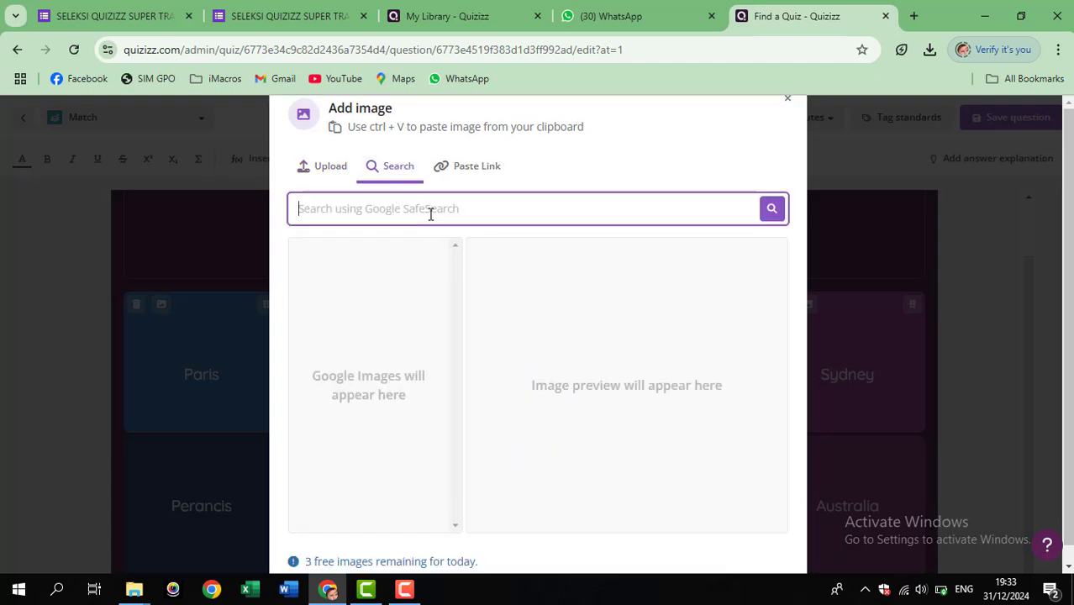
type("sydne")
key("BackSpace")
key("BackSpace")
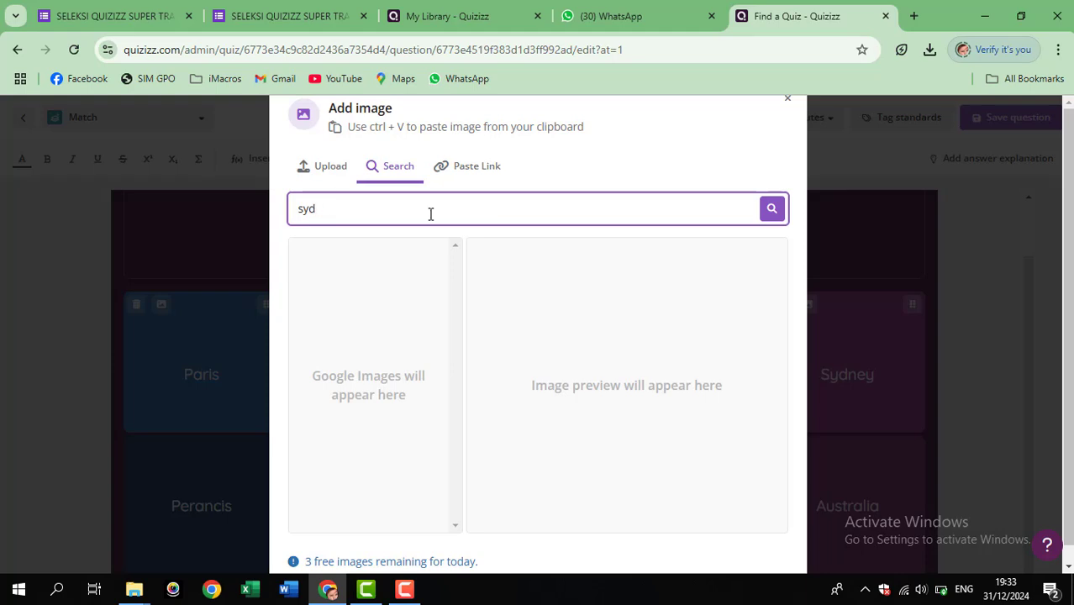
key("BackSpace")
key("BackSpace")
key("BackSpace")
type("opera sydney")
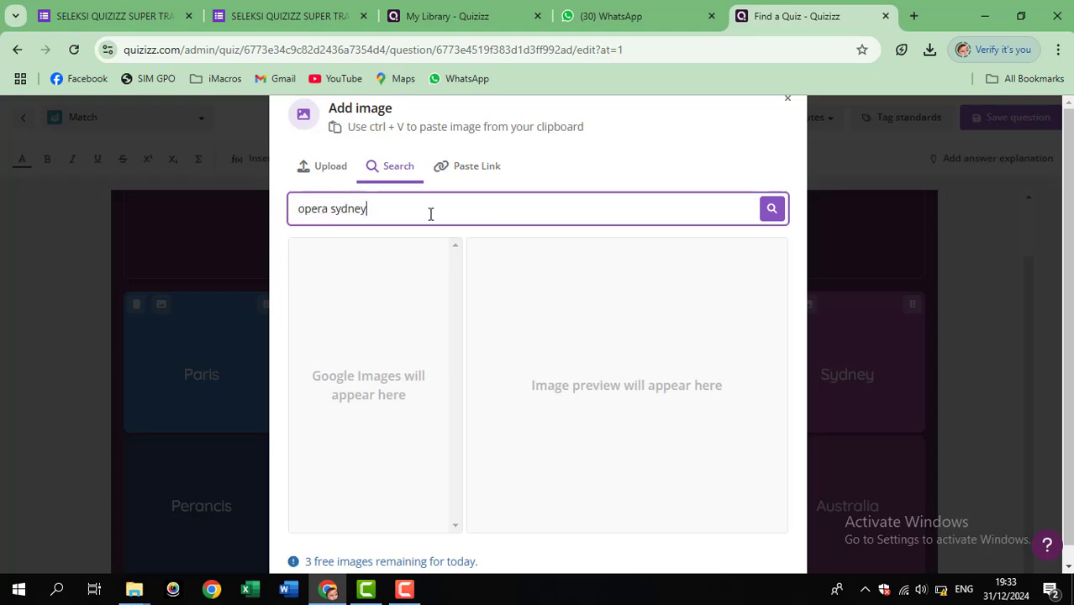
key("Return")
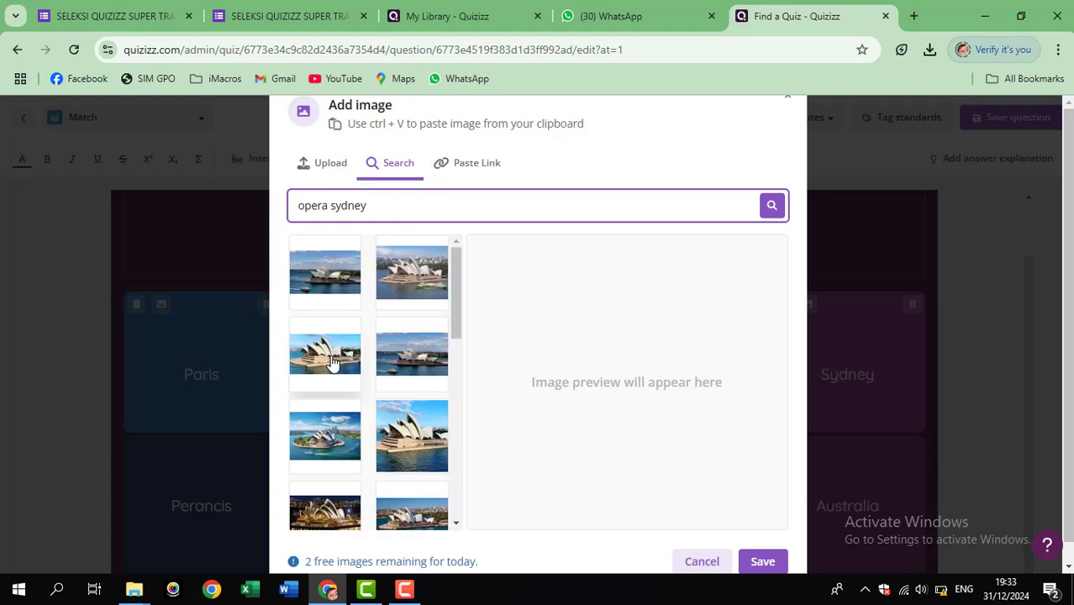
left_click(334, 361)
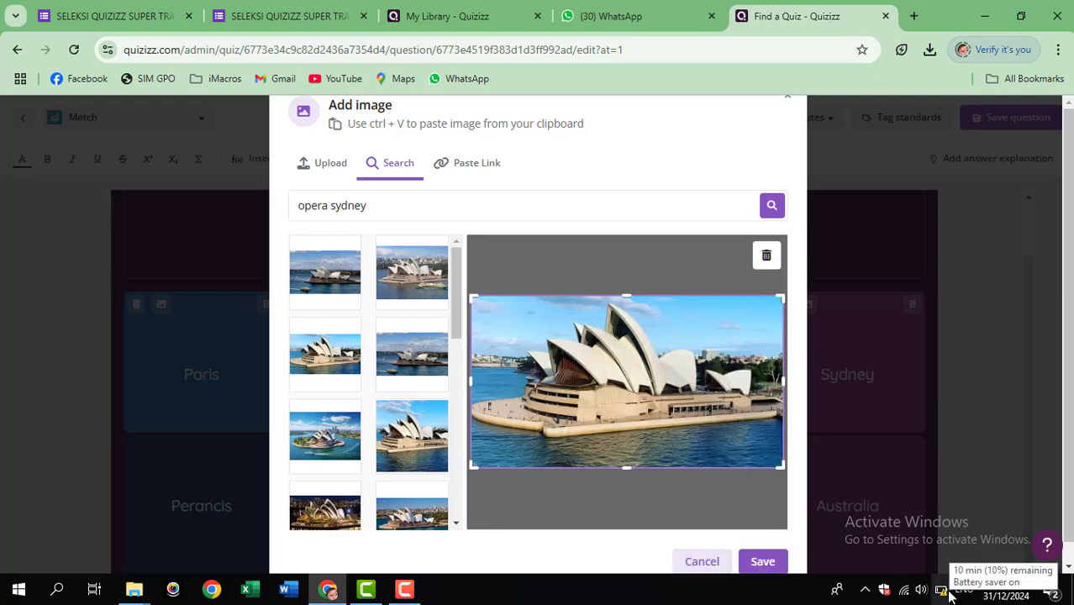
left_click(762, 561)
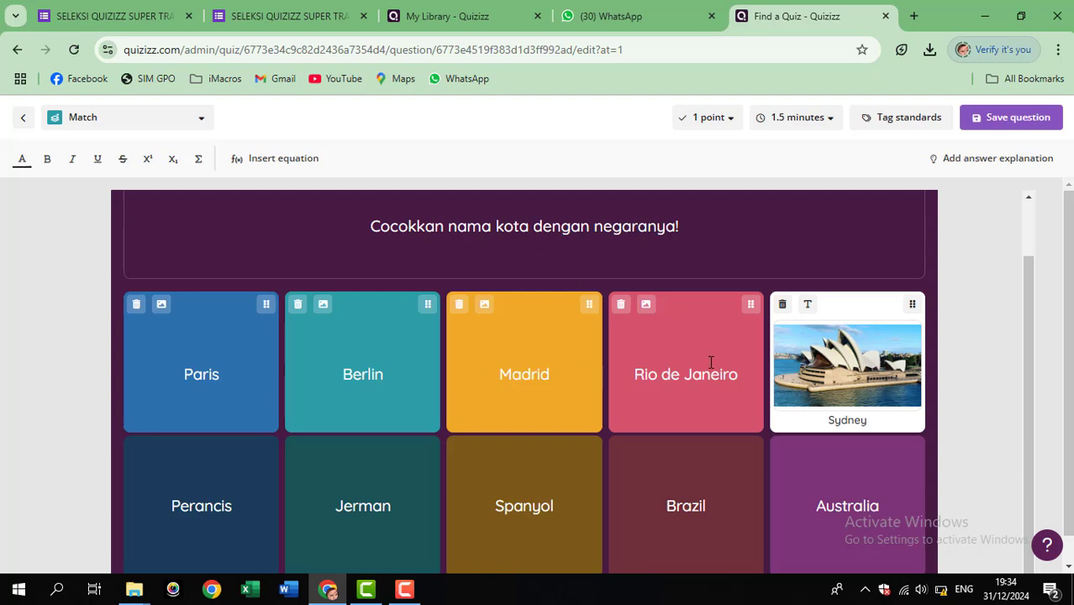
Save the completed Match question to the quiz
mouse_move(903, 345)
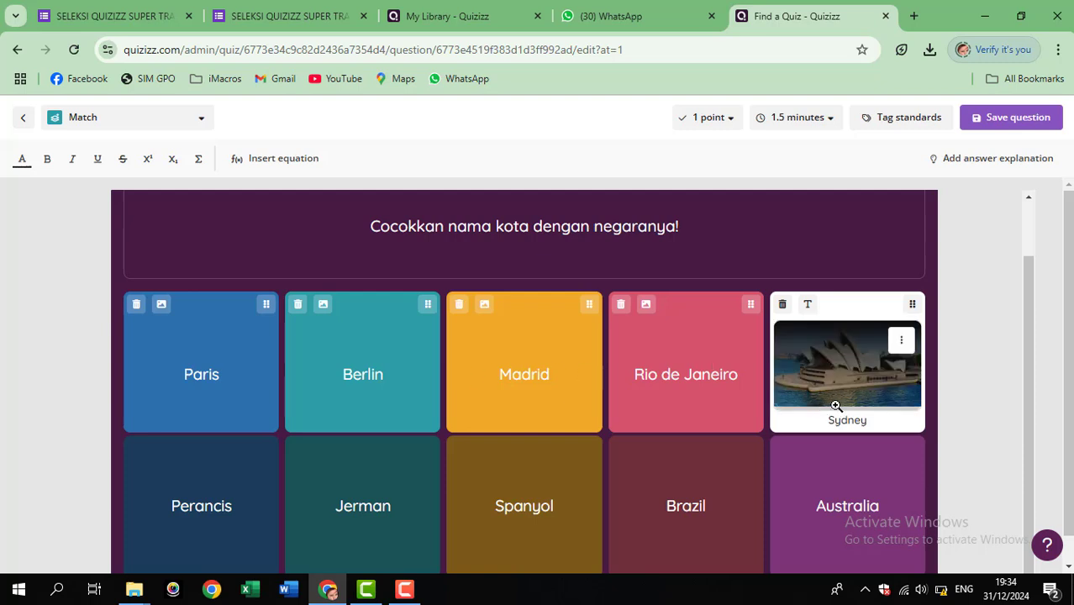
scroll(912, 393, "down", 1)
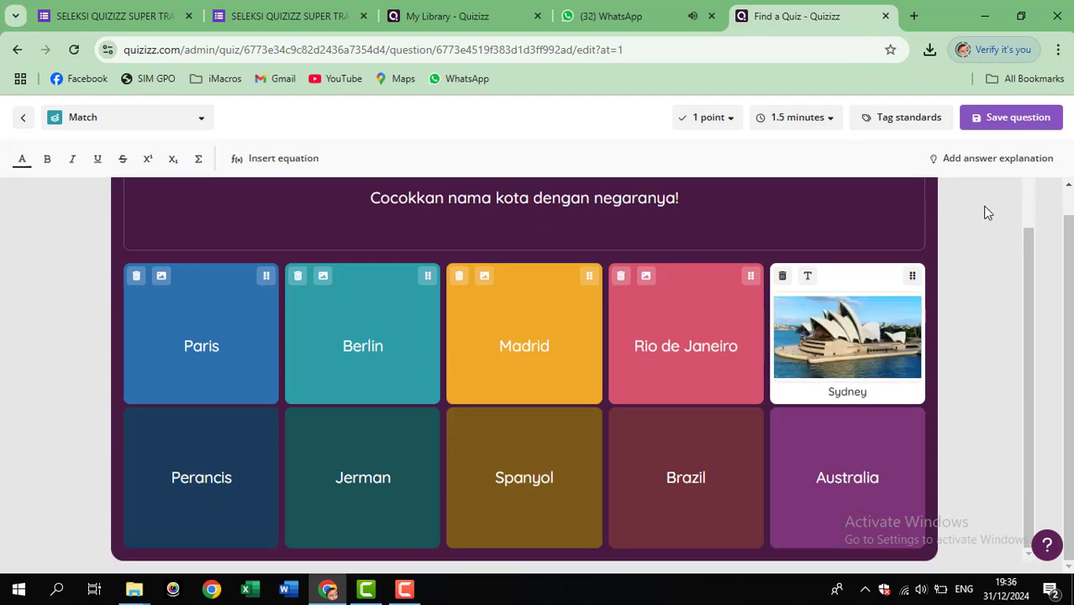
left_click(1012, 122)
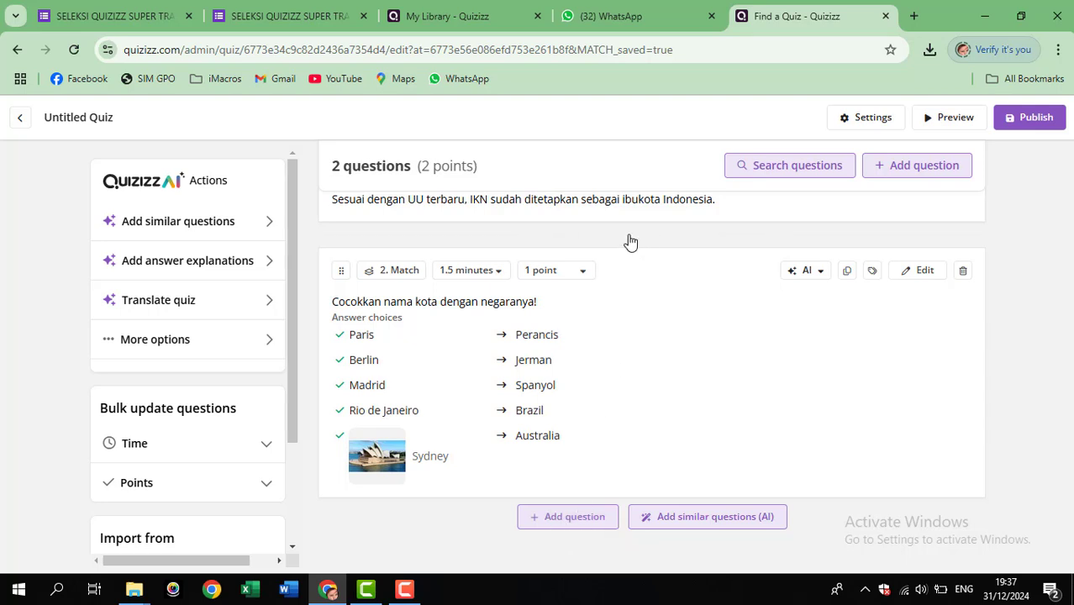
Look over the two saved questions and open the quiz's publishing settings
scroll(586, 250, "up", 1)
scroll(537, 292, "up", 2)
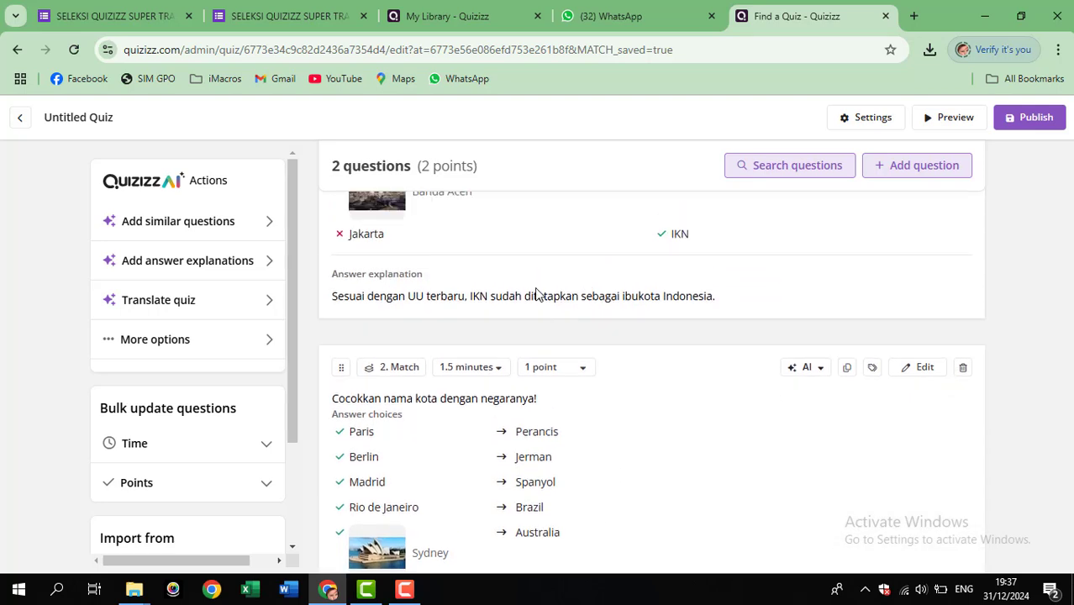
scroll(542, 306, "down", 1)
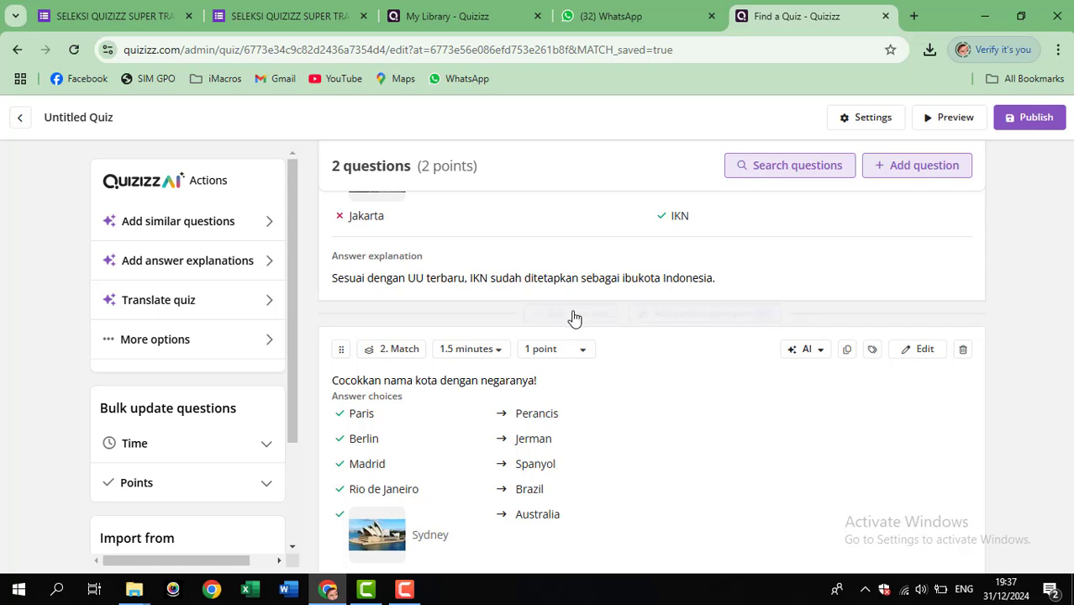
mouse_move(572, 319)
left_click(1015, 122)
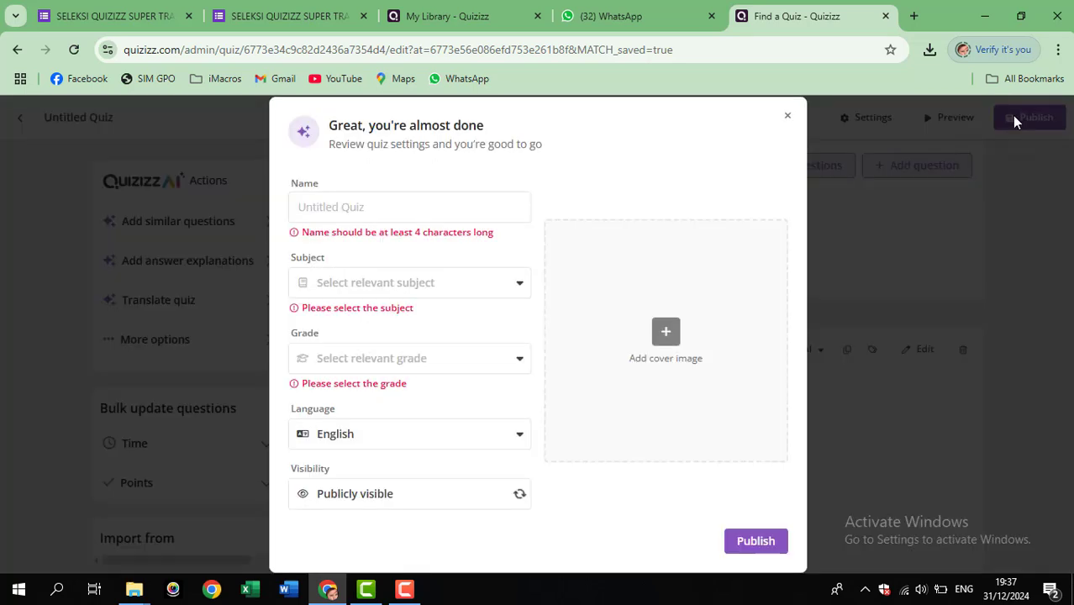
Name the quiz "Asesmen Akhir Semester IPAS Kelas V SD"
left_click(486, 207)
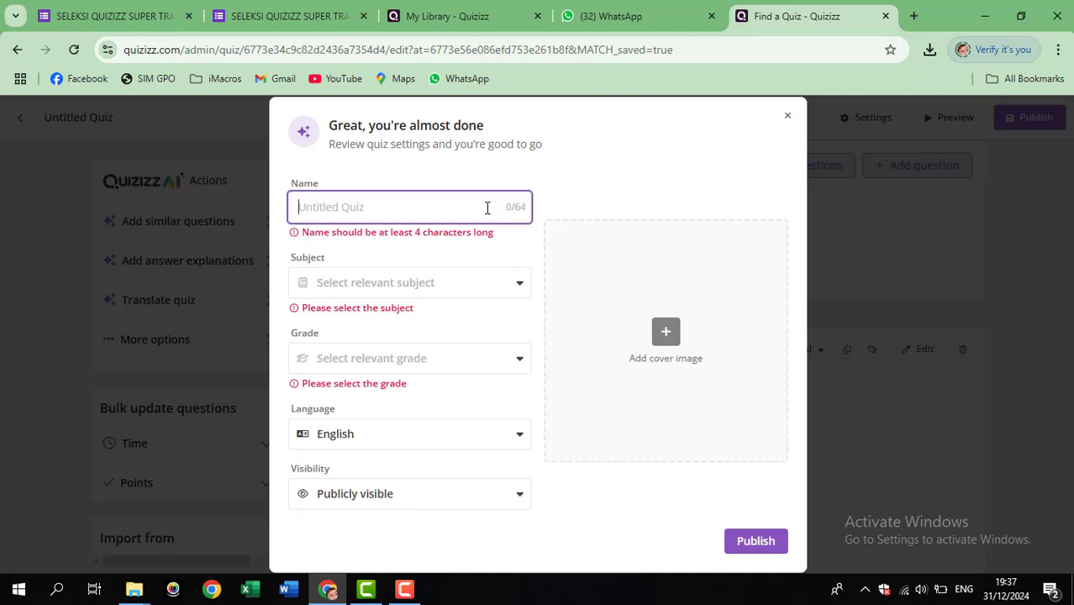
type("Soal")
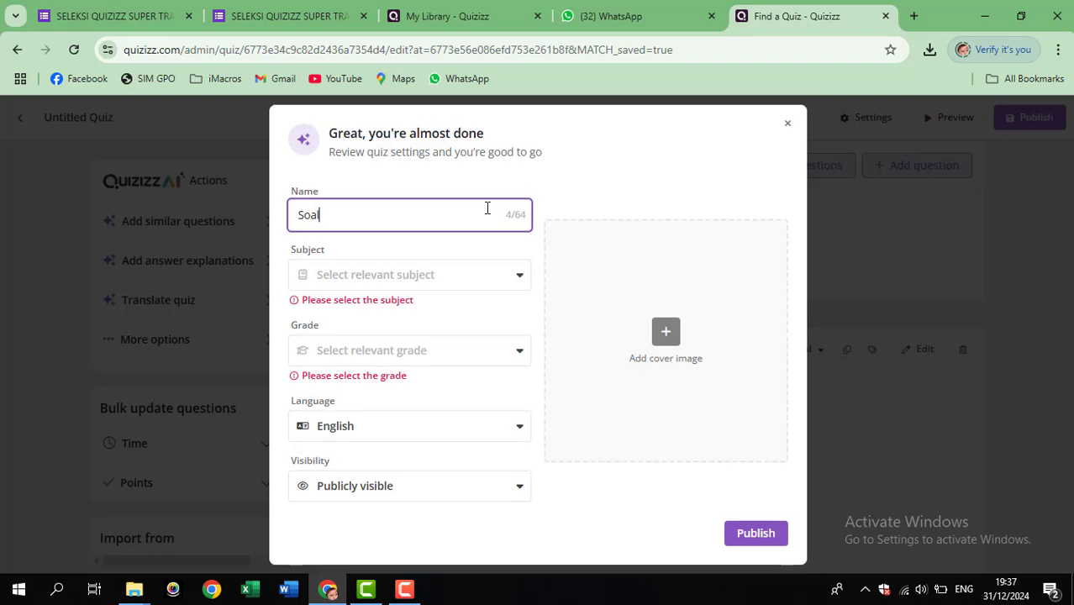
key("BackSpace")
key("BackSpace")
key("BackSpace")
key("BackSpace")
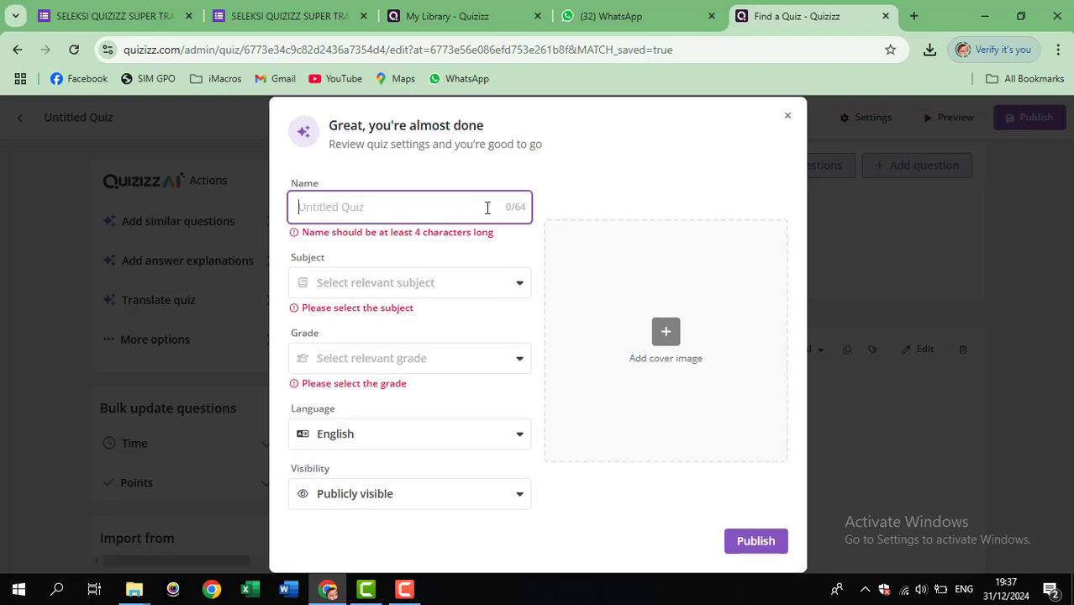
type("Asesmen ")
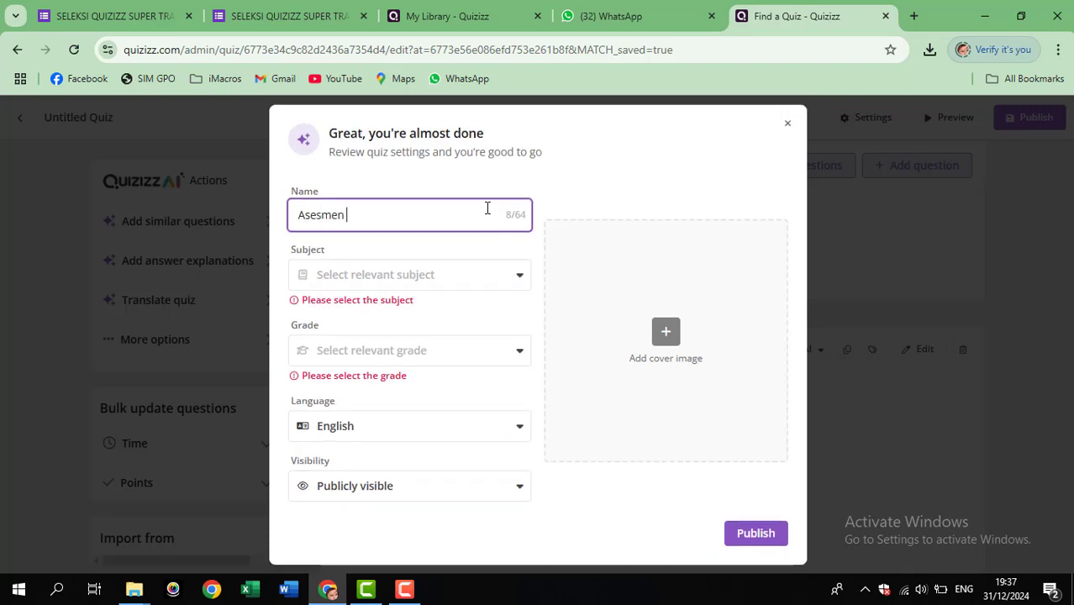
type("Akhisr Semester")
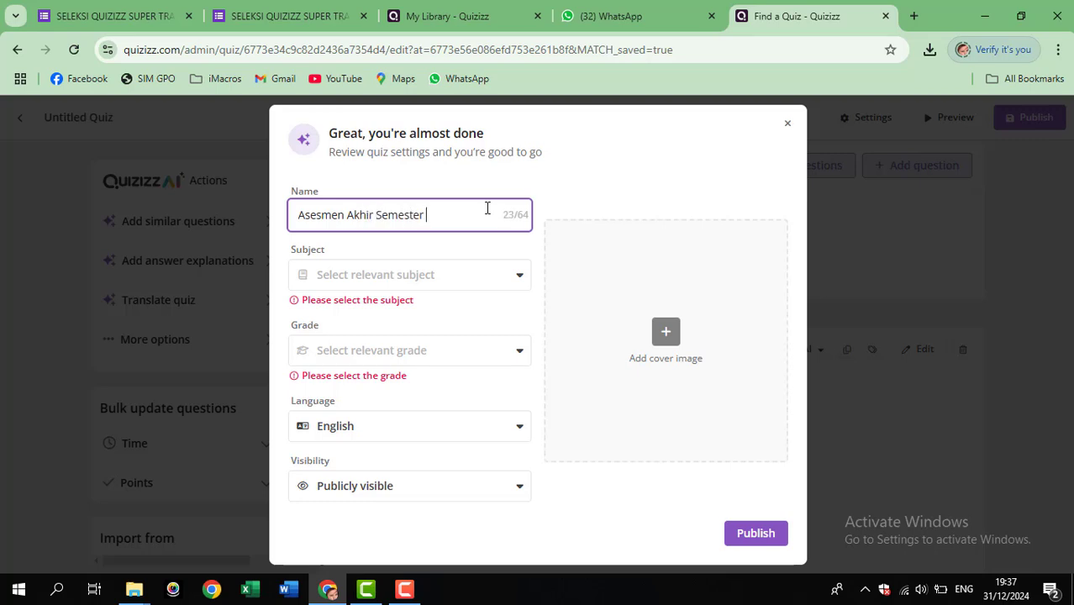
type(" IPAS Kelas VISD")
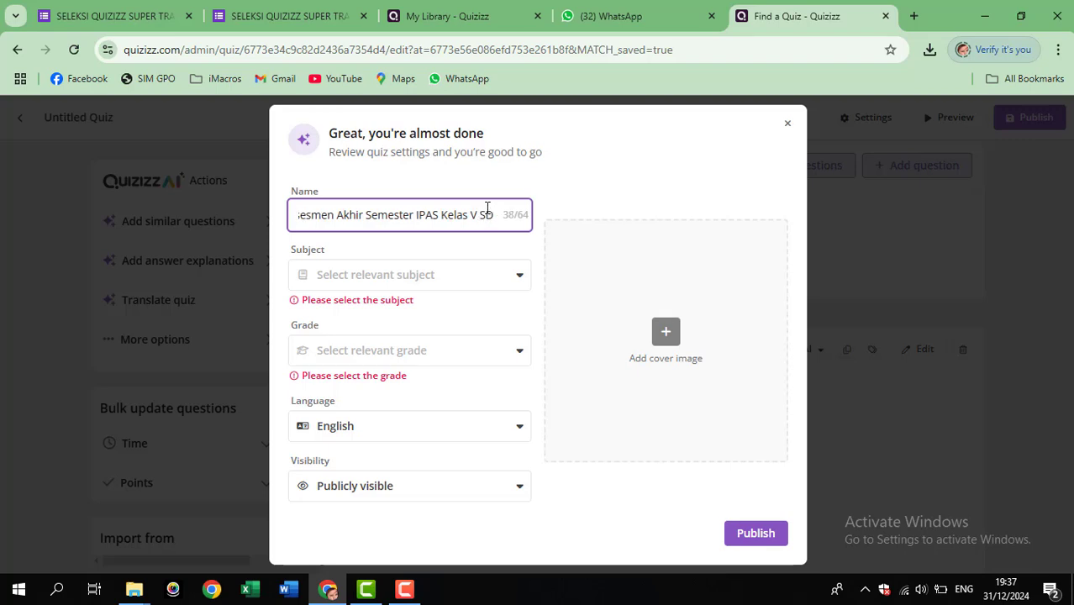
Set the subject to Social Studies and change "IPAS" to "IPS" in the quiz name
left_click(515, 277)
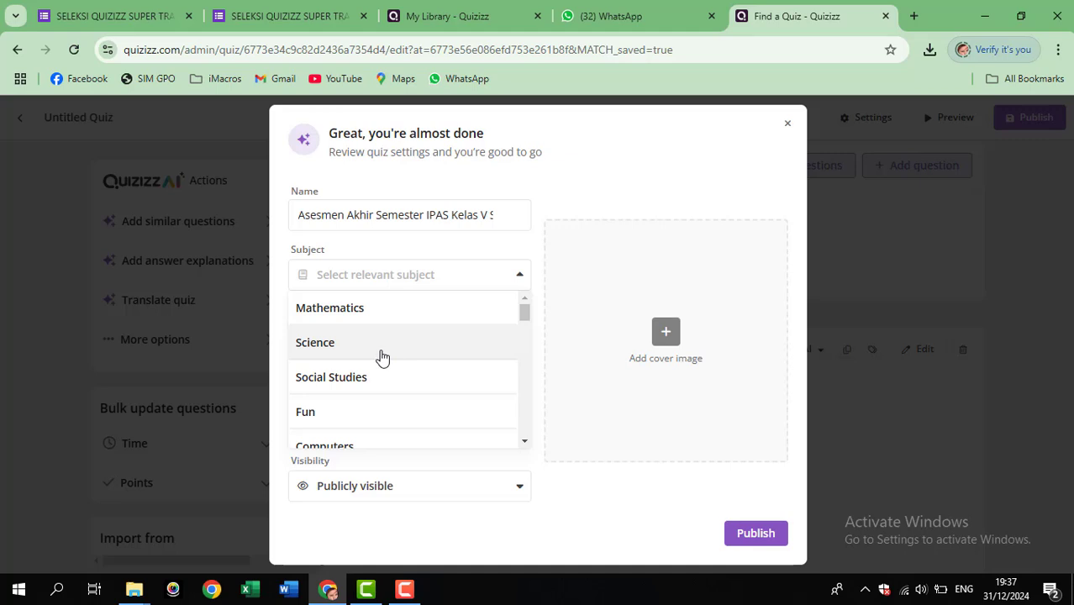
left_click(381, 382)
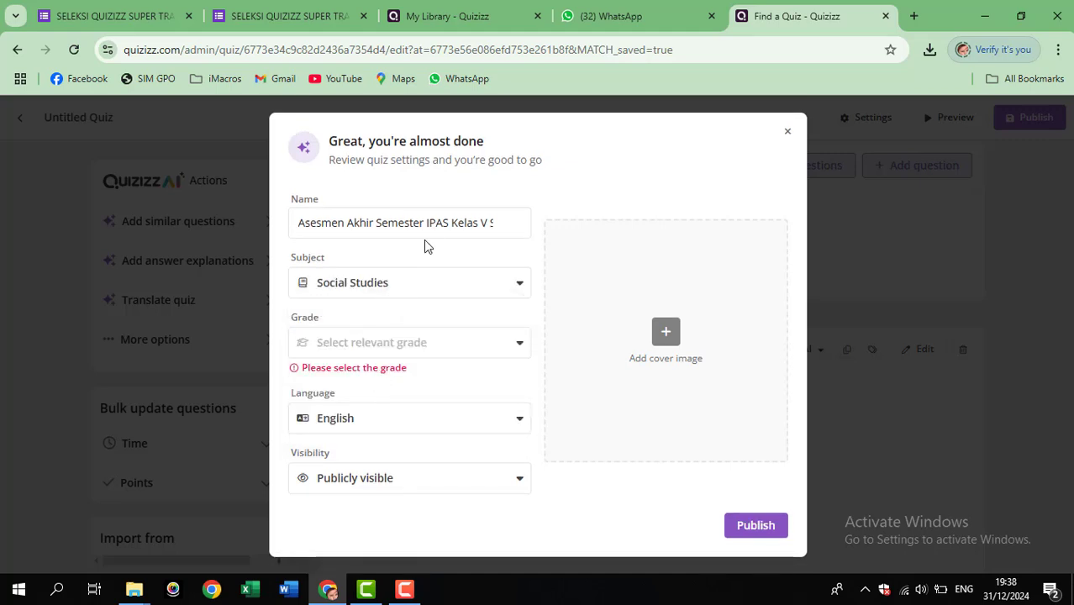
left_click(442, 224)
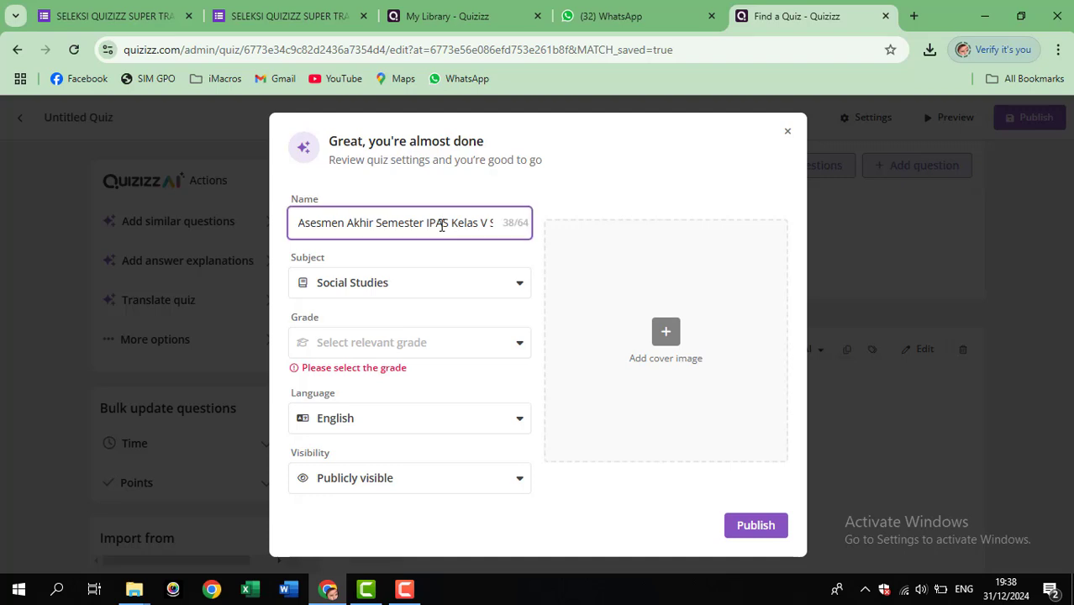
key("BackSpace")
left_click(519, 288)
left_click(516, 285)
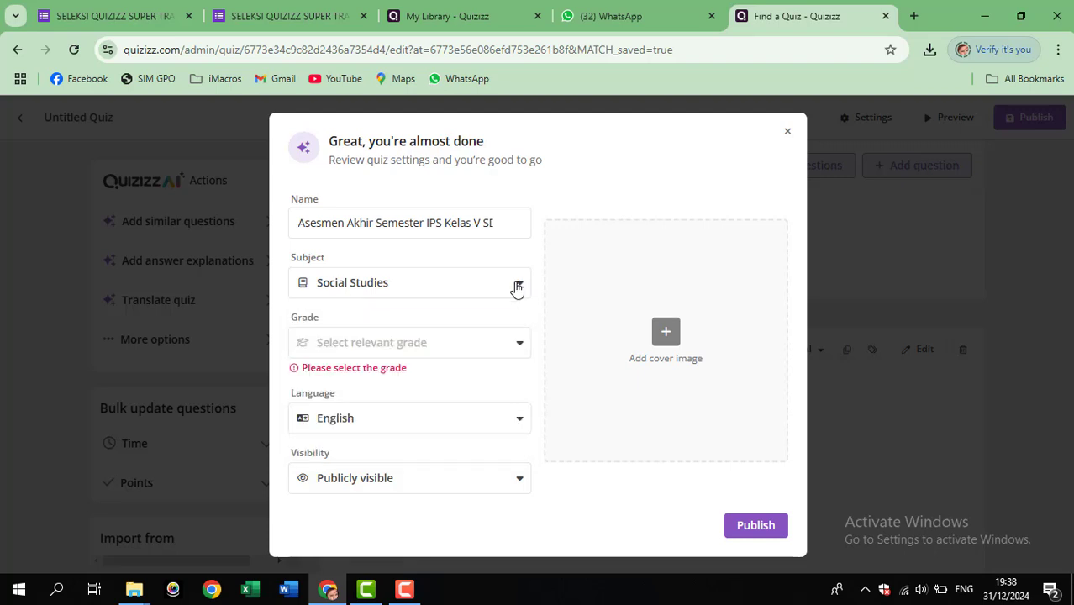
Set the quiz's grade to 5th Grade and its language to Indonesian
left_click(521, 345)
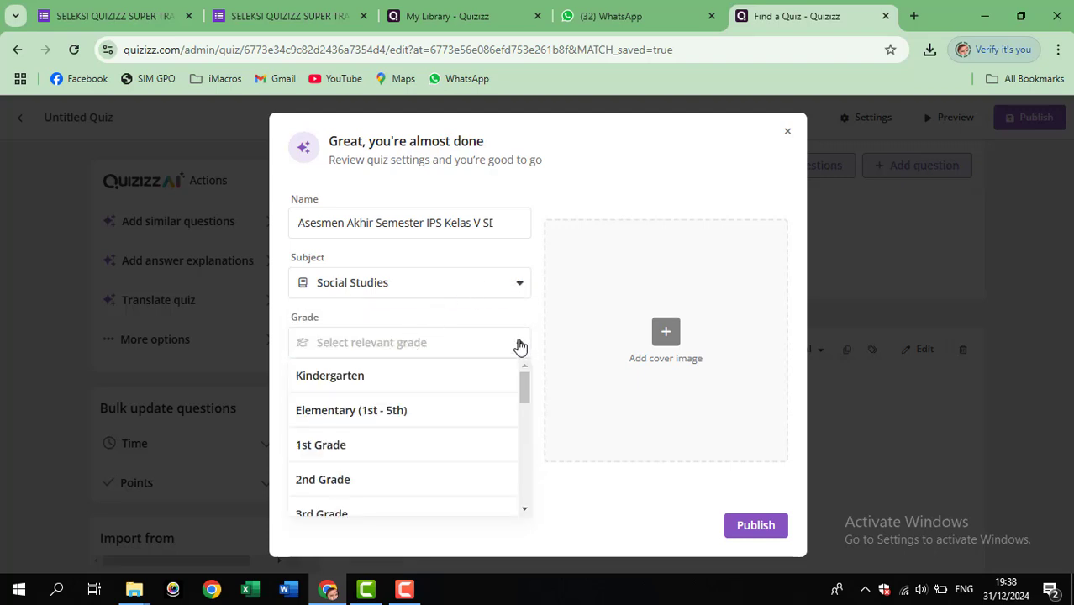
scroll(362, 461, "down", 2)
left_click(321, 506)
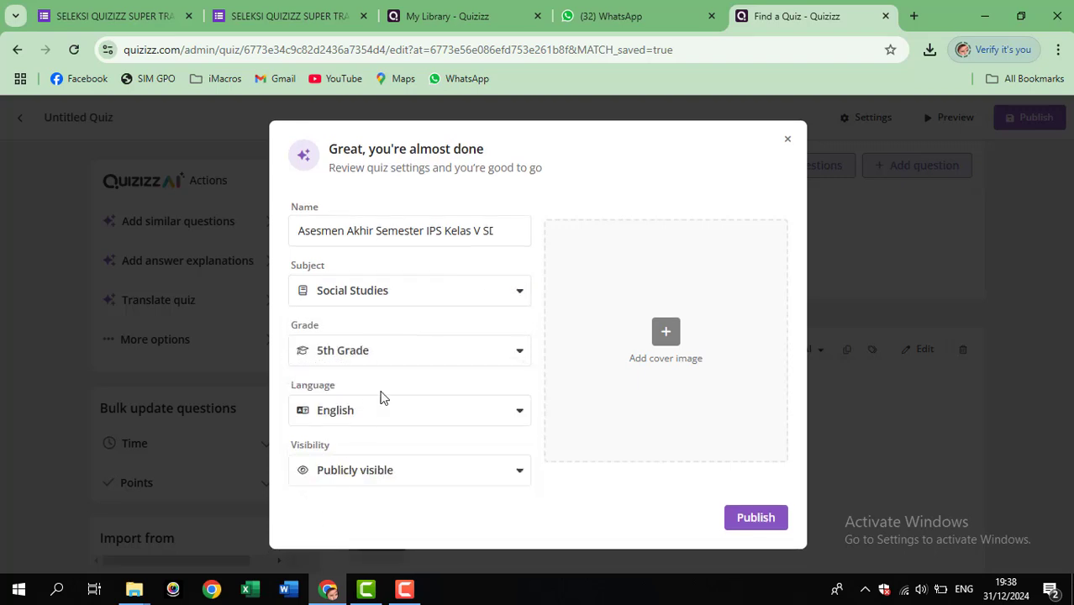
left_click(521, 413)
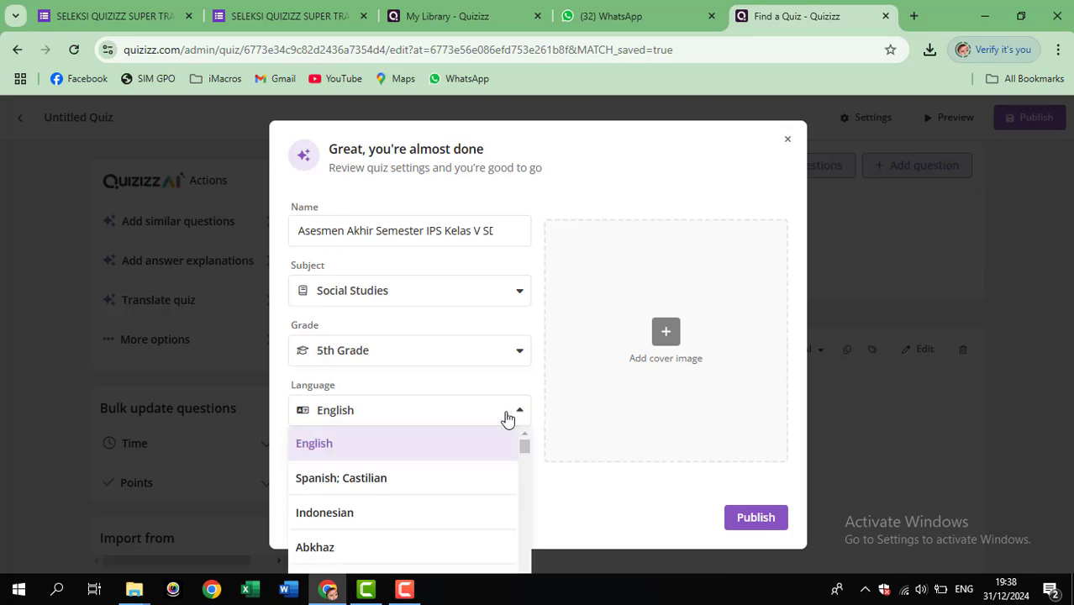
left_click(360, 518)
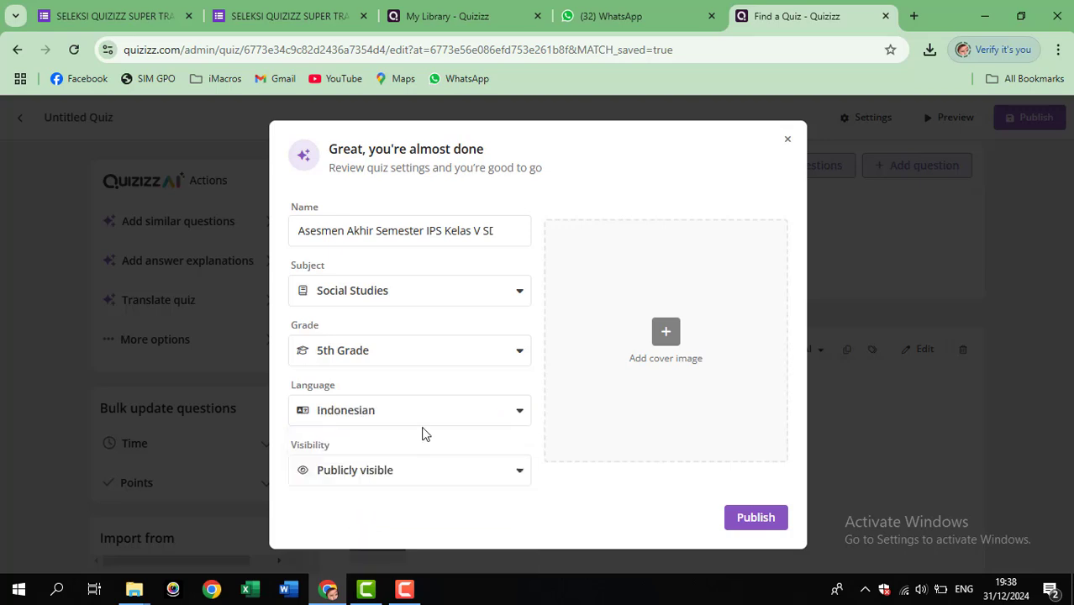
Examine the available visibility options for the quiz without choosing a different one
left_click(514, 478)
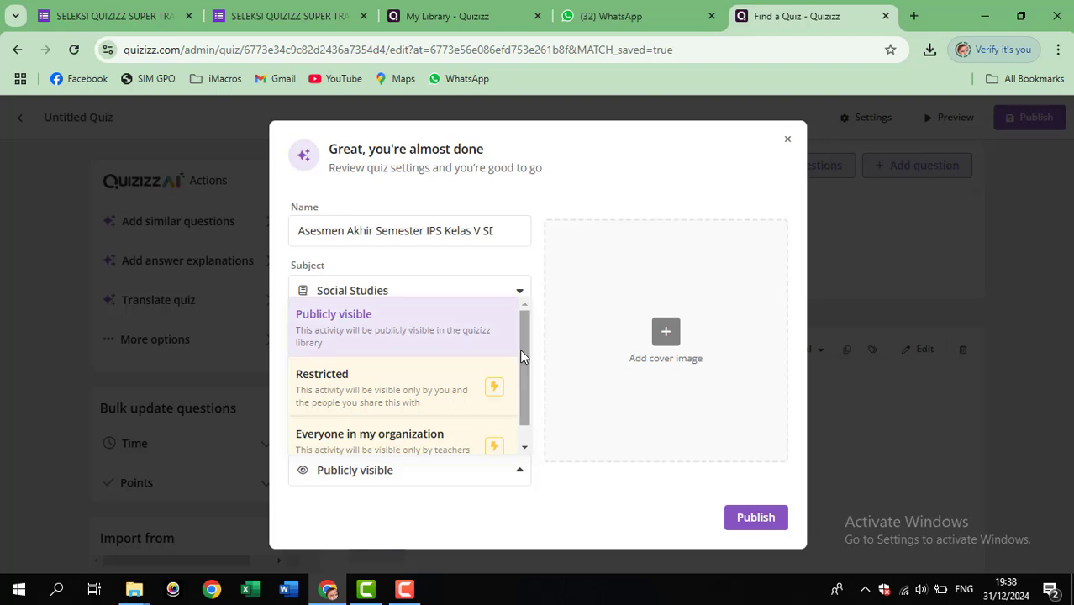
left_click_drag(519, 349, 521, 375)
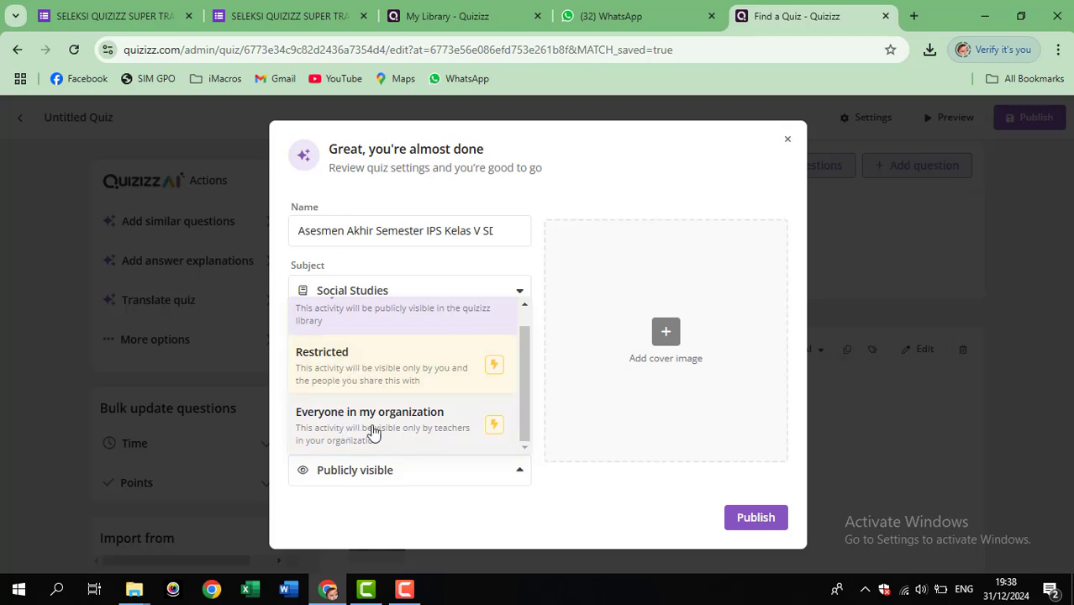
left_click(531, 276)
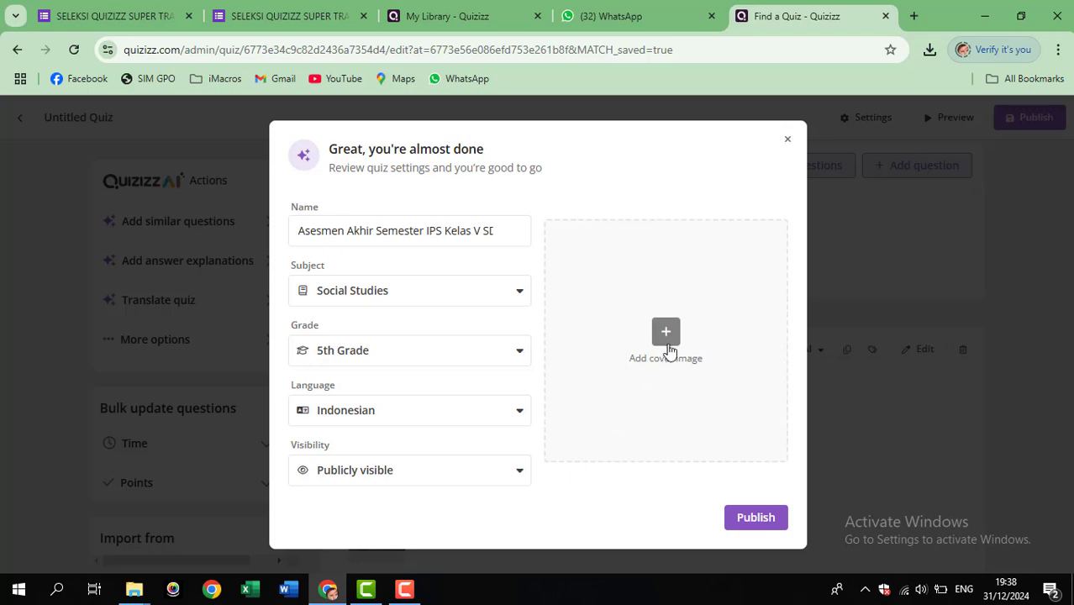
Search images for "peta dunia" and save the blue world map on a grey background as the cover image
left_click(667, 333)
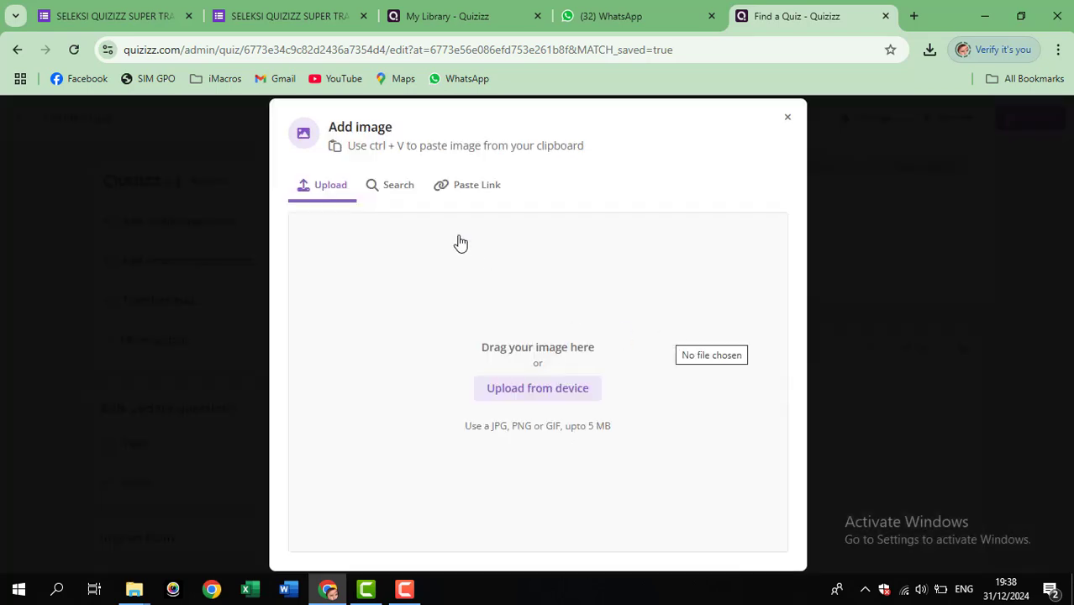
left_click(402, 192)
left_click(418, 208)
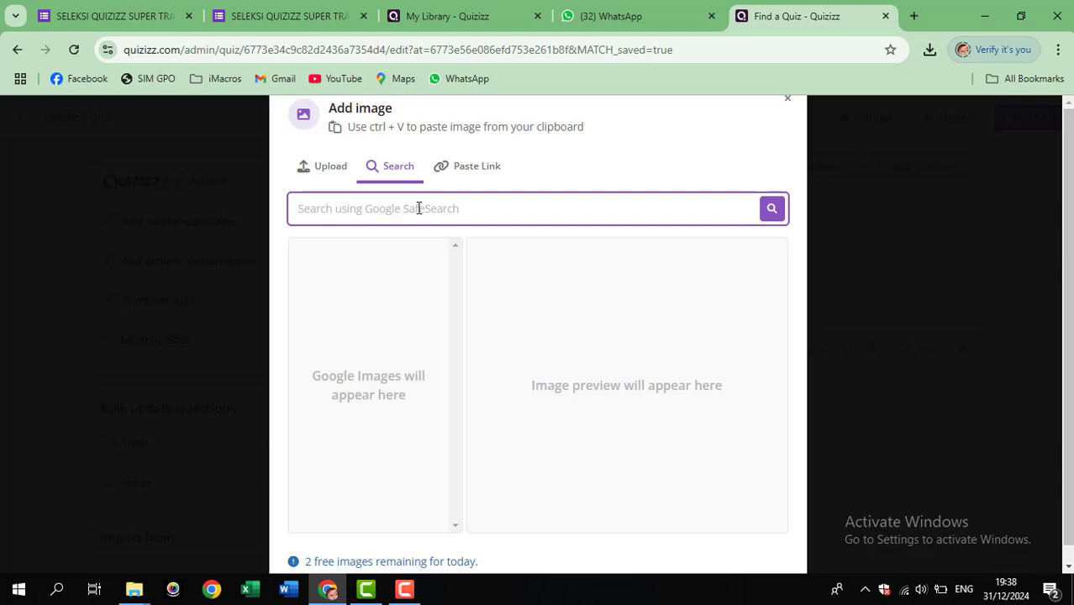
type("peta du")
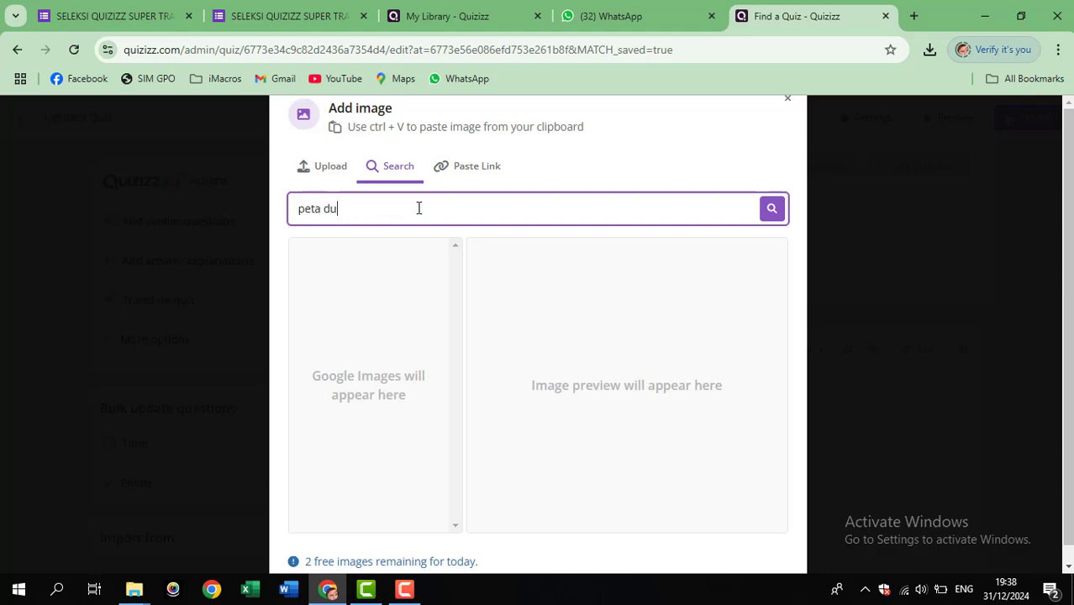
type("ni")
key("BackSpace")
type("nia")
key("Return")
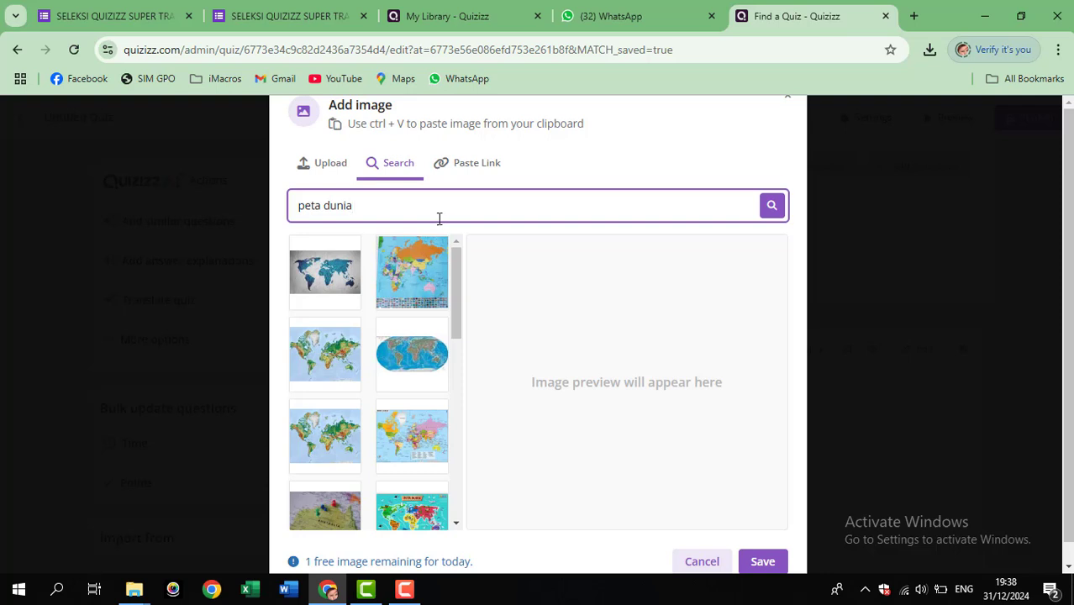
left_click(348, 271)
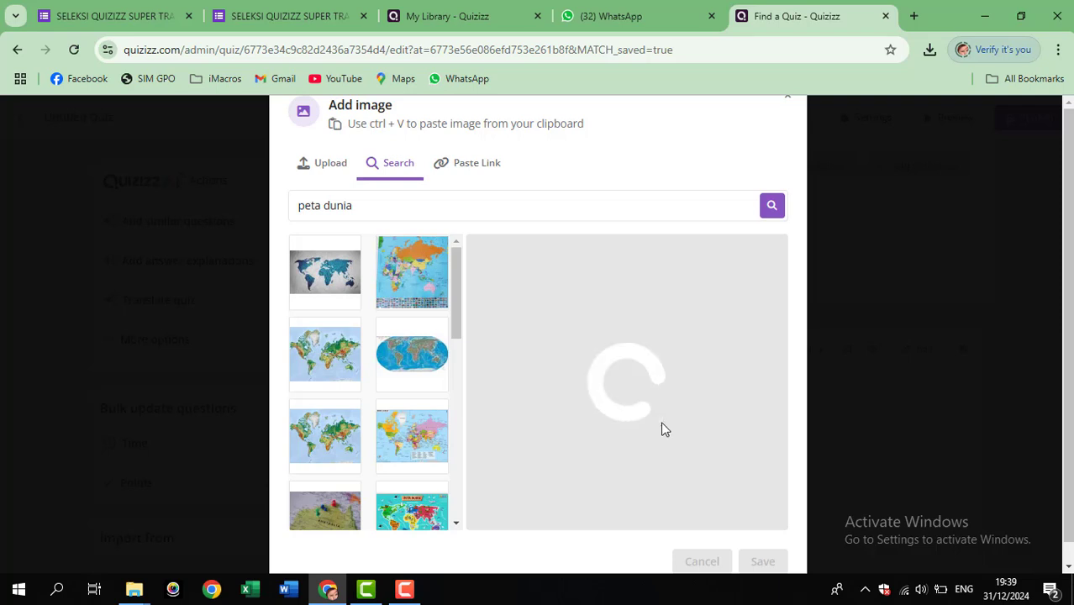
left_click(761, 562)
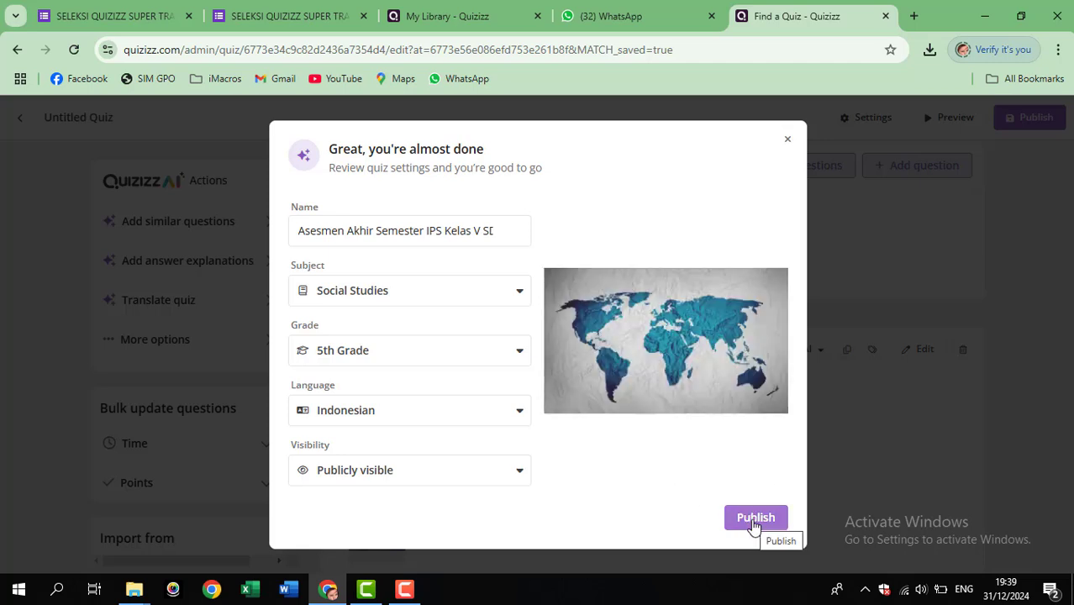
Publish the quiz and look at its sharing options
left_click(754, 519)
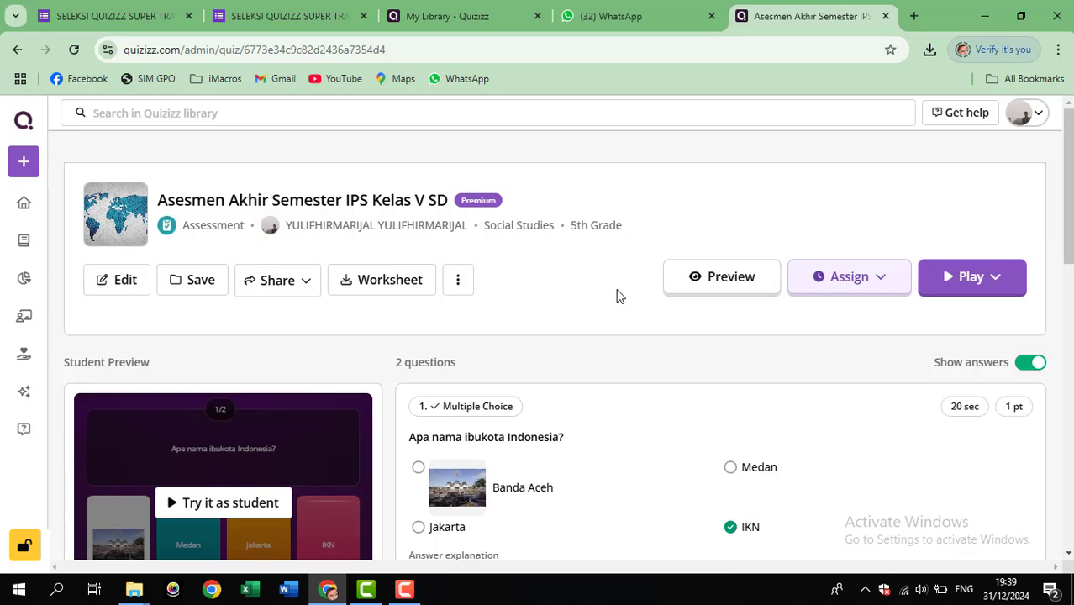
left_click(303, 288)
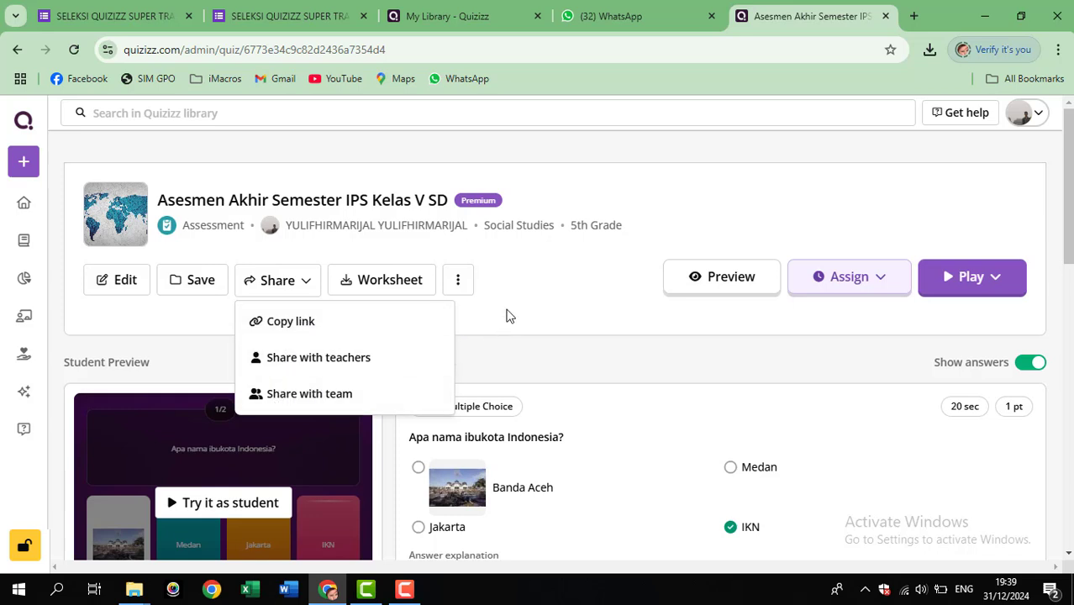
left_click(560, 295)
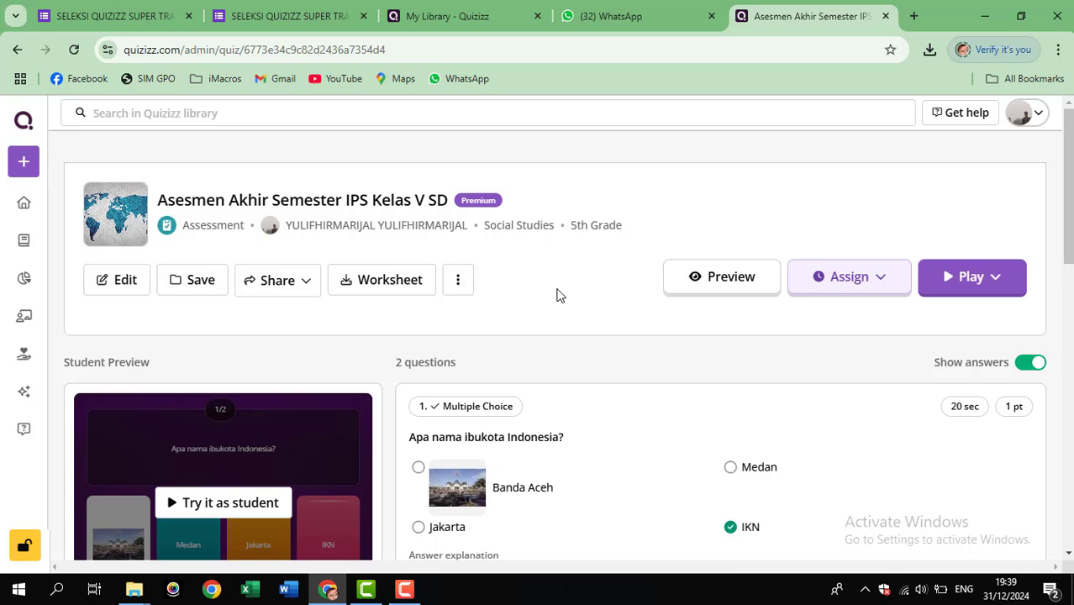